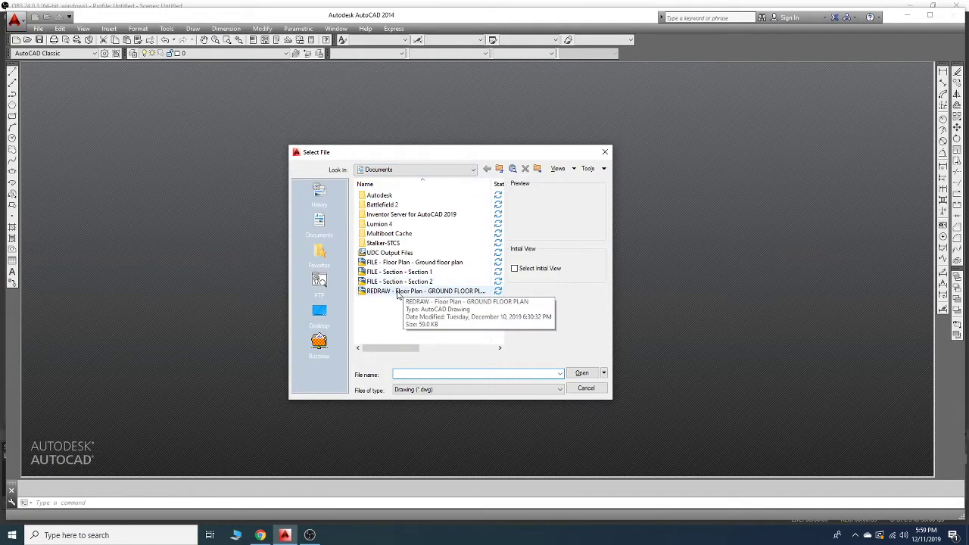
- Open the REDRAW ground floor plan drawing and survey the plan
double_click(443, 294)
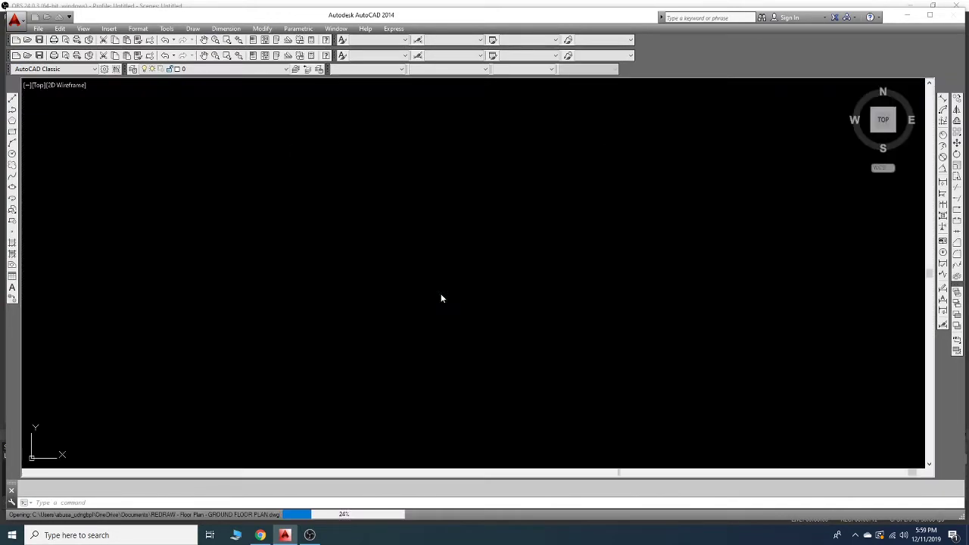
middle_drag(452, 212, 522, 132)
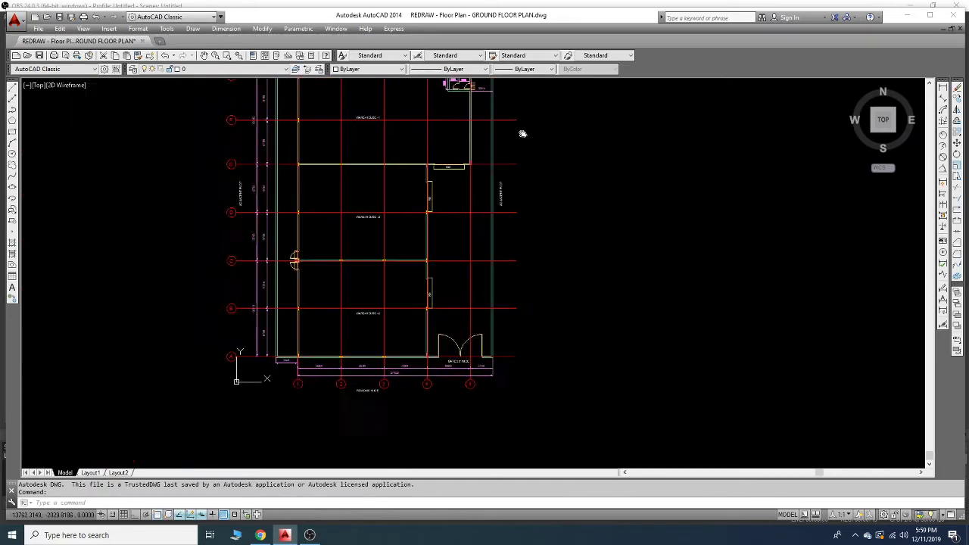
scroll(516, 132, up, 2)
scroll(517, 132, down, 2)
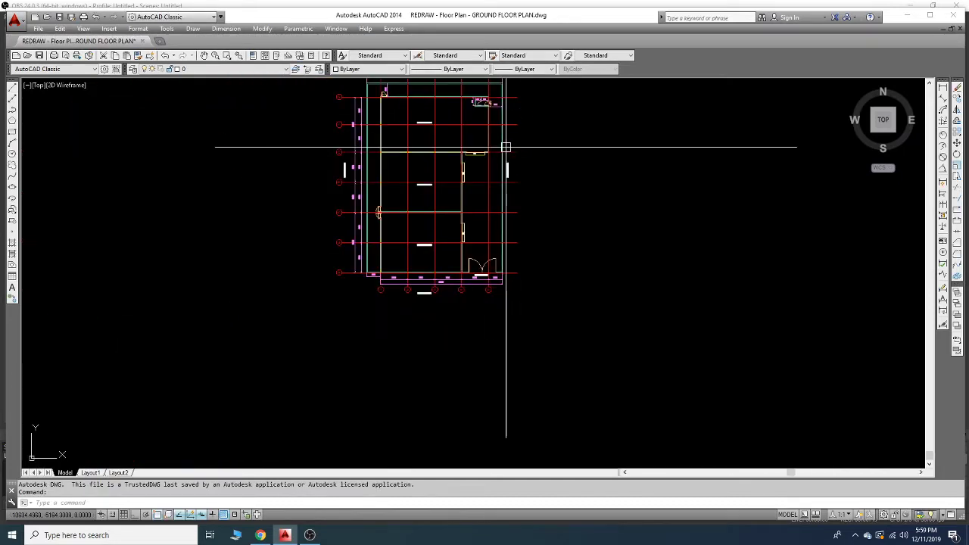
scroll(472, 244, up, 6)
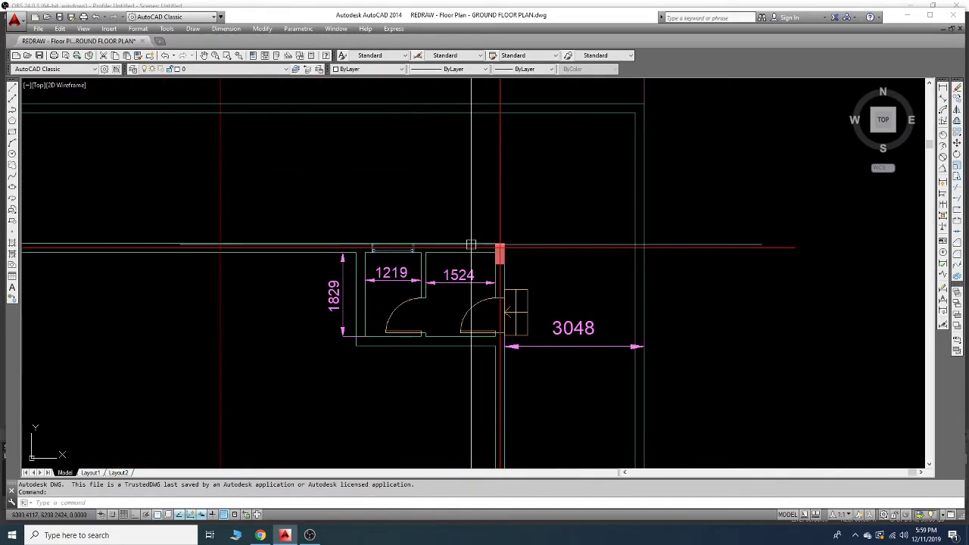
scroll(433, 231, up, 2)
scroll(317, 227, down, 3)
scroll(356, 221, up, 1)
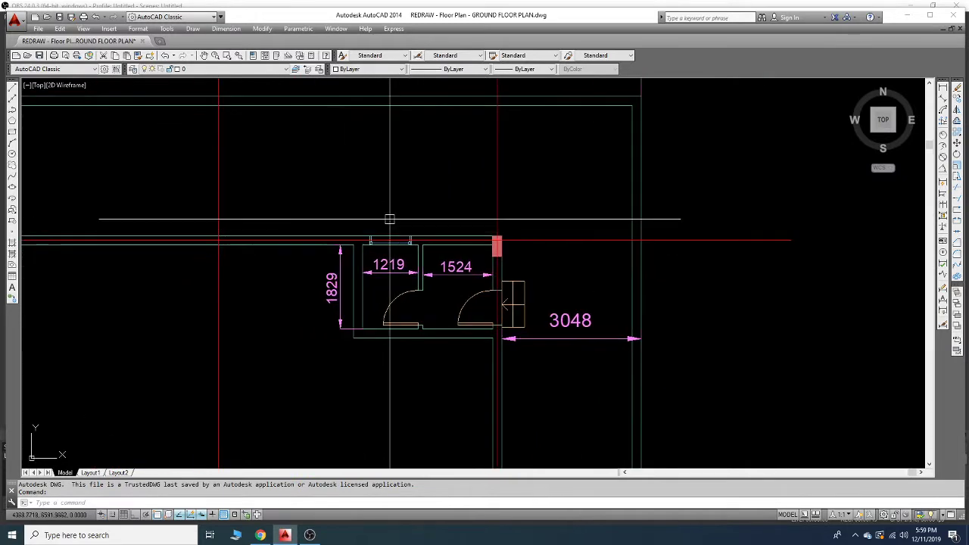
scroll(536, 147, down, 2)
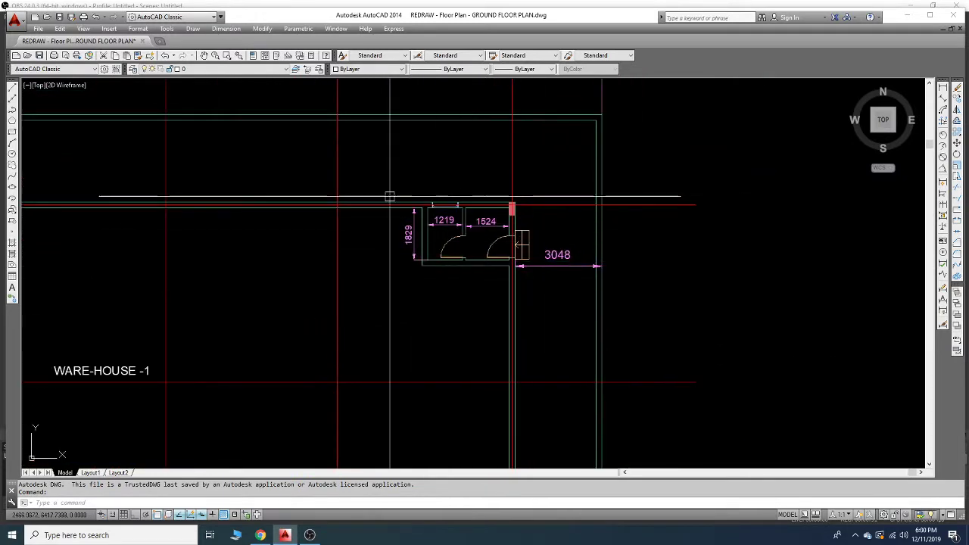
- Recentre the view on the whole warehouse, then switch to the Layout1 sheet
mouse_move(346, 283)
middle_down()
mouse_move(380, 218)
mouse_move(364, 231)
middle_up()
scroll(497, 247, down, 2)
middle_drag(496, 247, 498, 192)
scroll(487, 245, down, 2)
scroll(553, 255, up, 3)
scroll(497, 212, down, 5)
scroll(446, 243, up, 3)
middle_drag(446, 242, 412, 188)
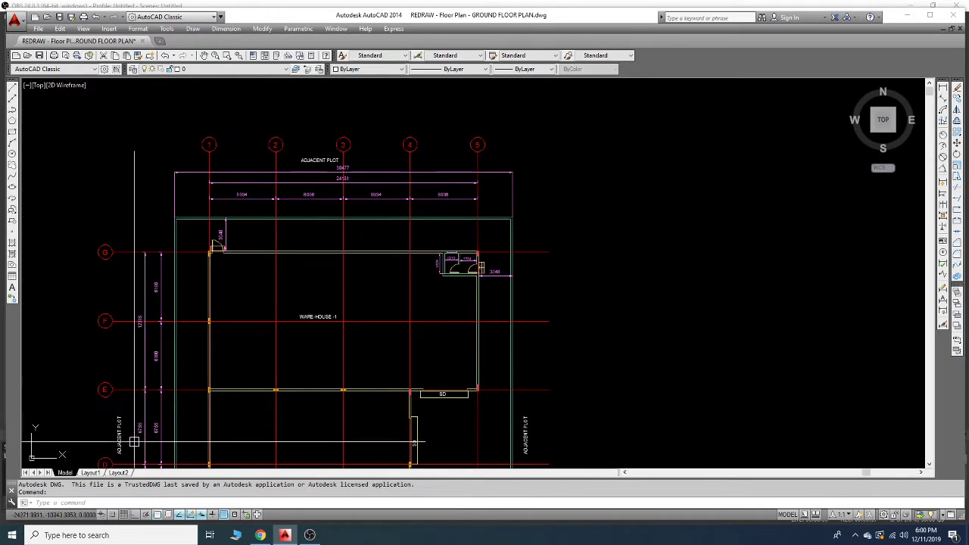
click(90, 473)
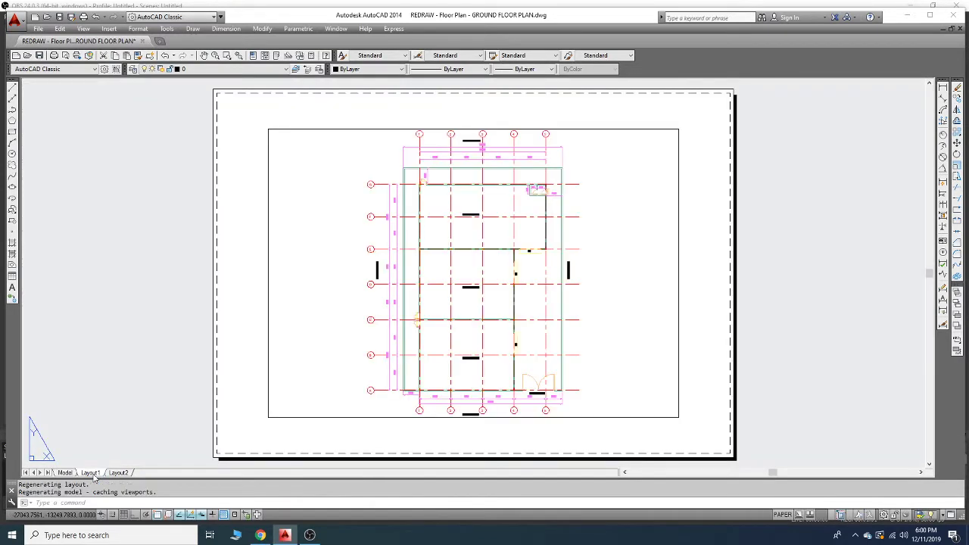
- Rename the Layout1 tab to 'TEST BLOCK'
right_click(93, 476)
click(125, 338)
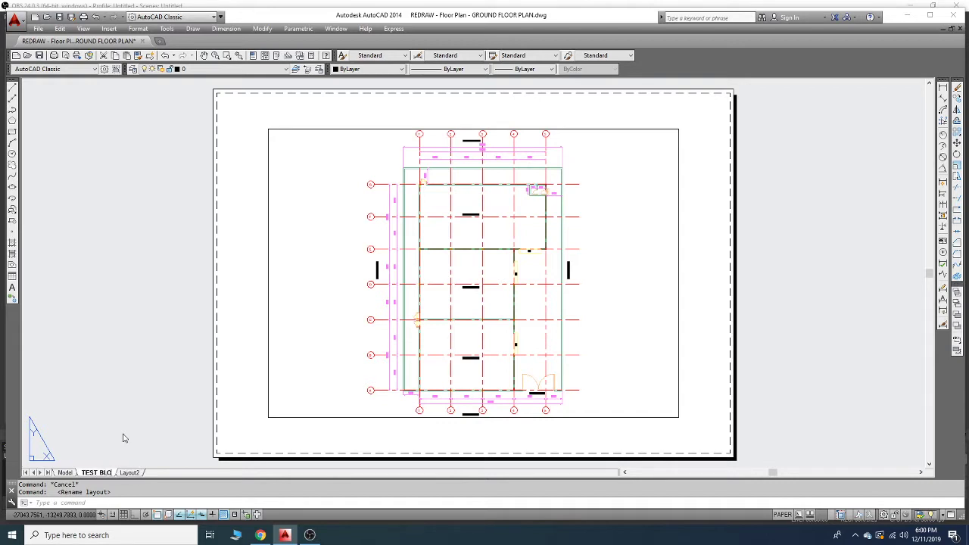
click(97, 465)
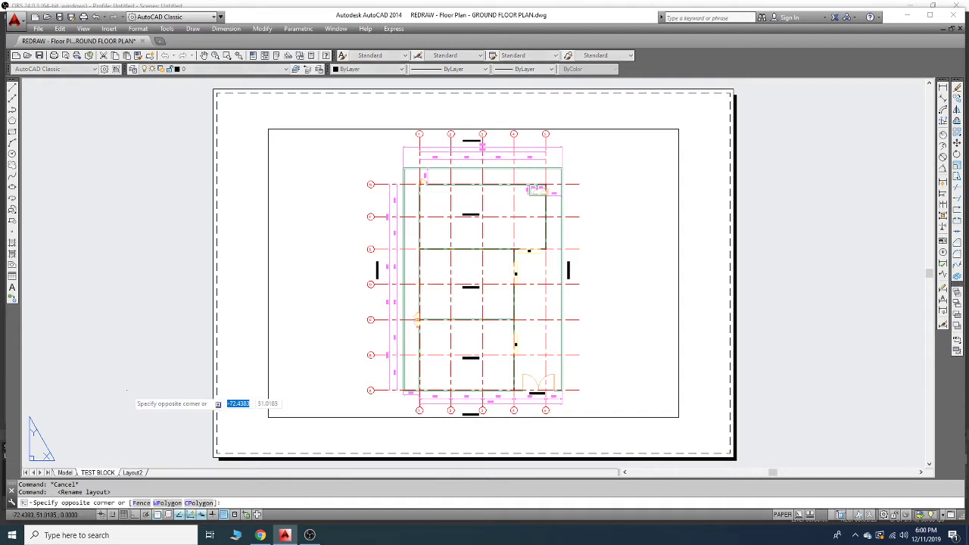
- Modify the TEST BLOCK page setup to use Foxit Reader PDF Printer and monochrome.ctb
right_click(96, 473)
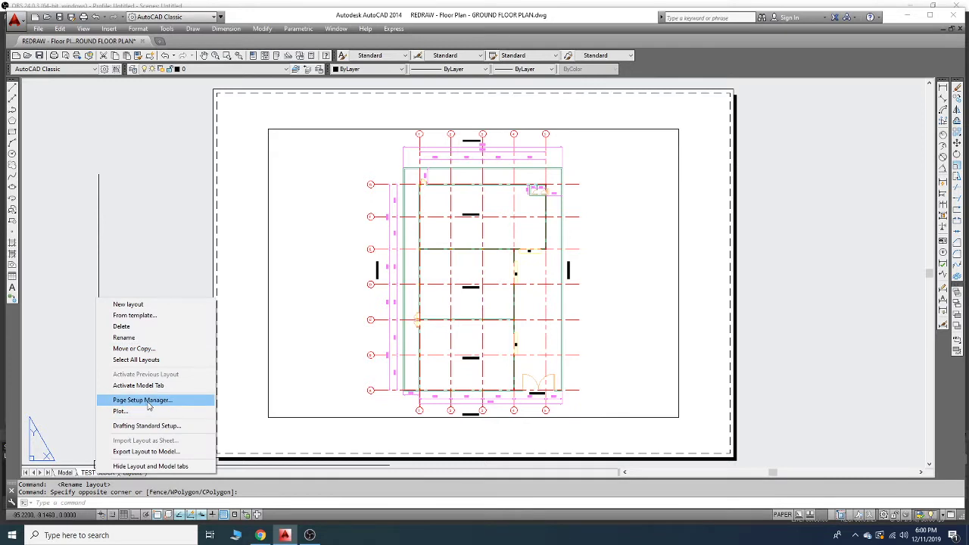
click(144, 400)
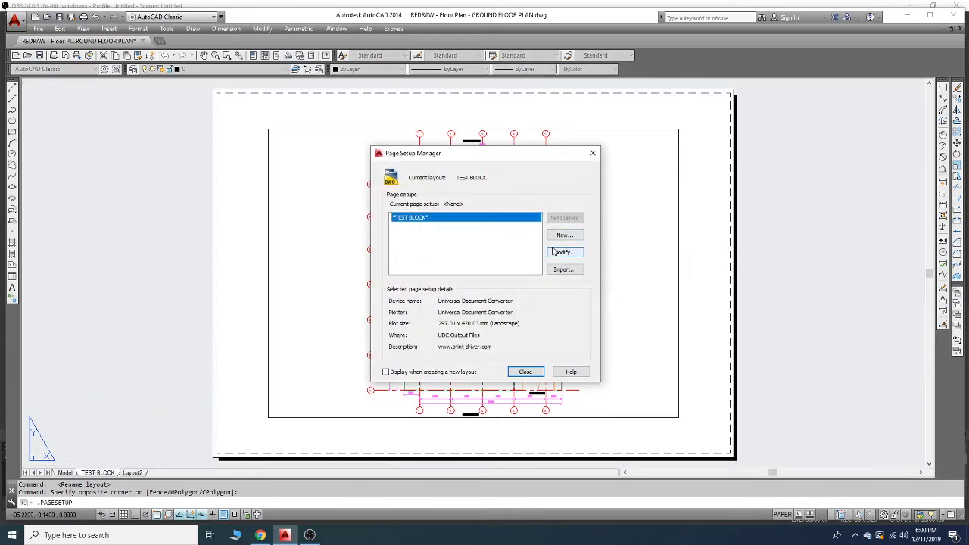
click(553, 253)
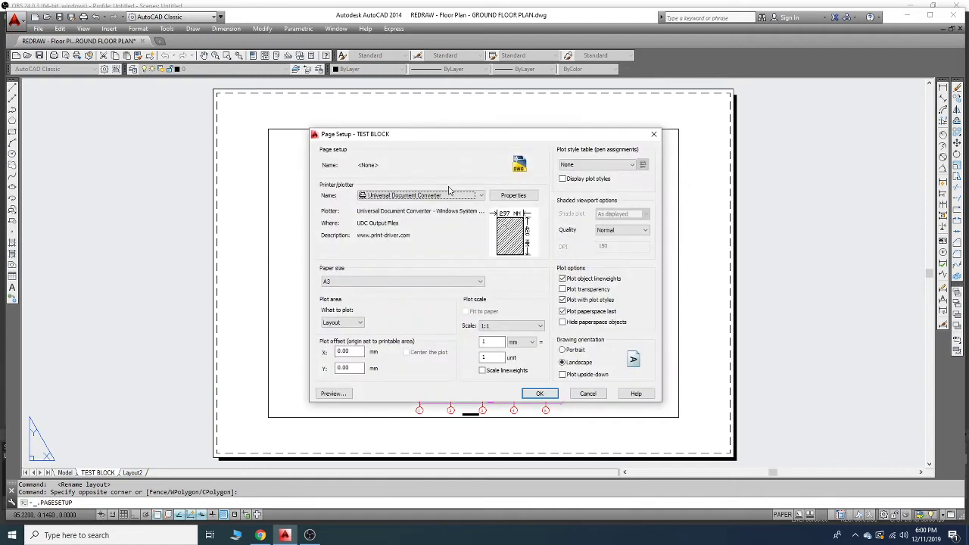
click(441, 197)
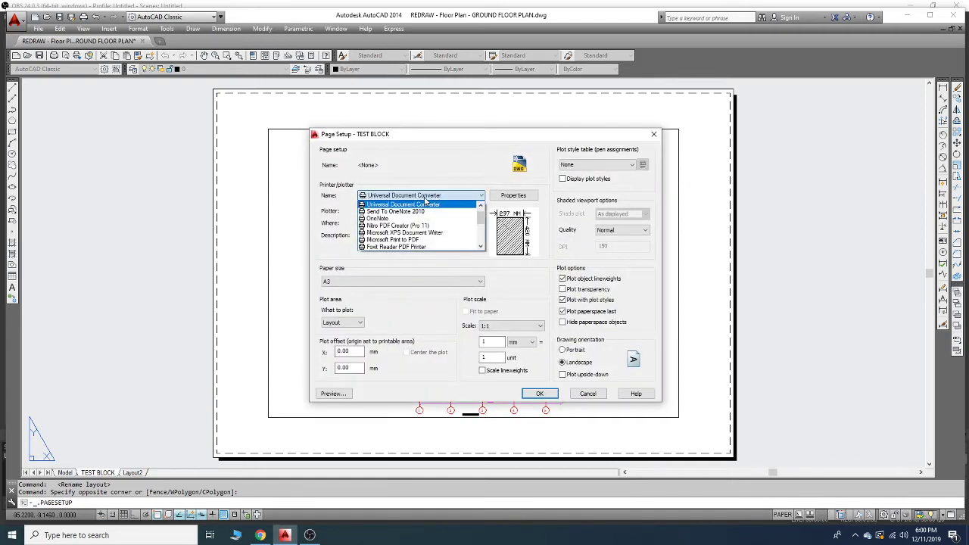
click(388, 247)
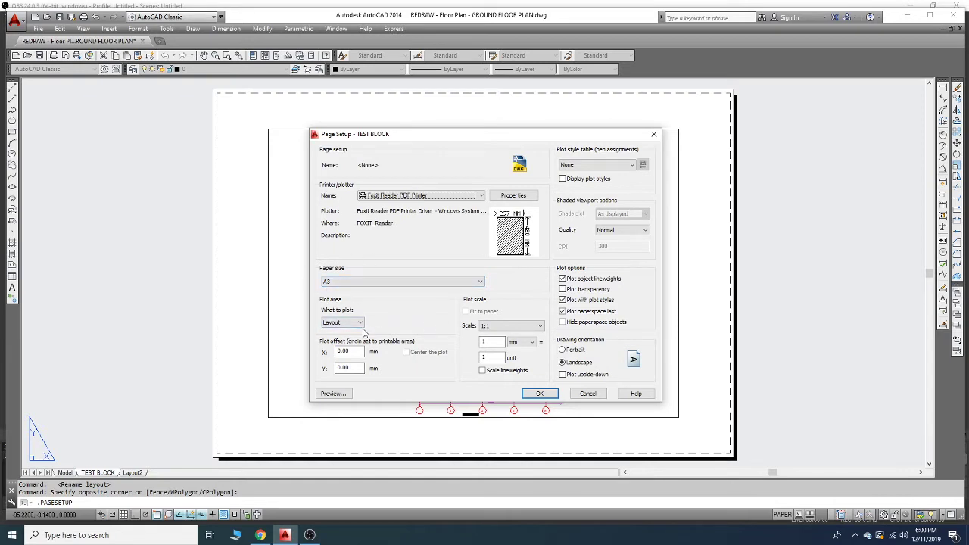
click(581, 166)
click(581, 174)
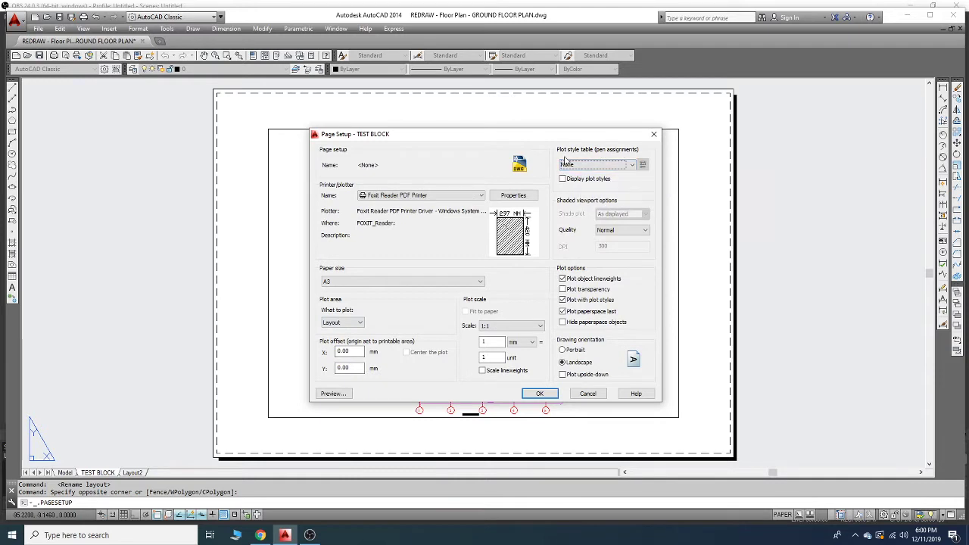
click(577, 166)
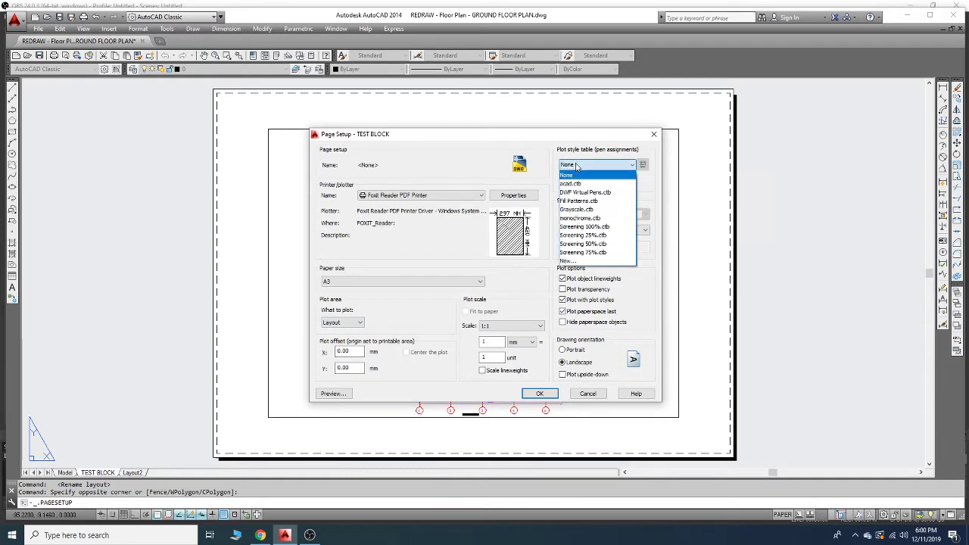
click(570, 218)
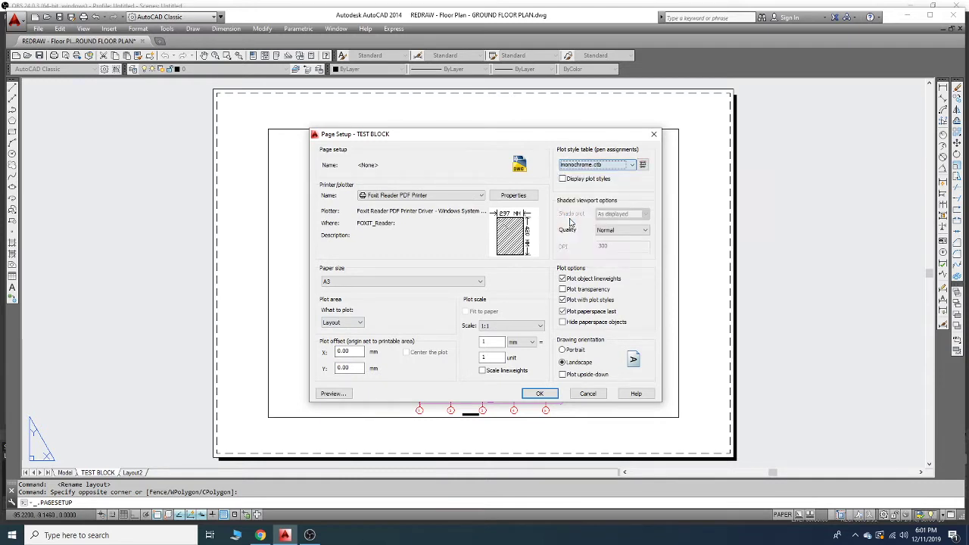
- Confirm the page setup changes and close the Page Setup Manager
click(540, 395)
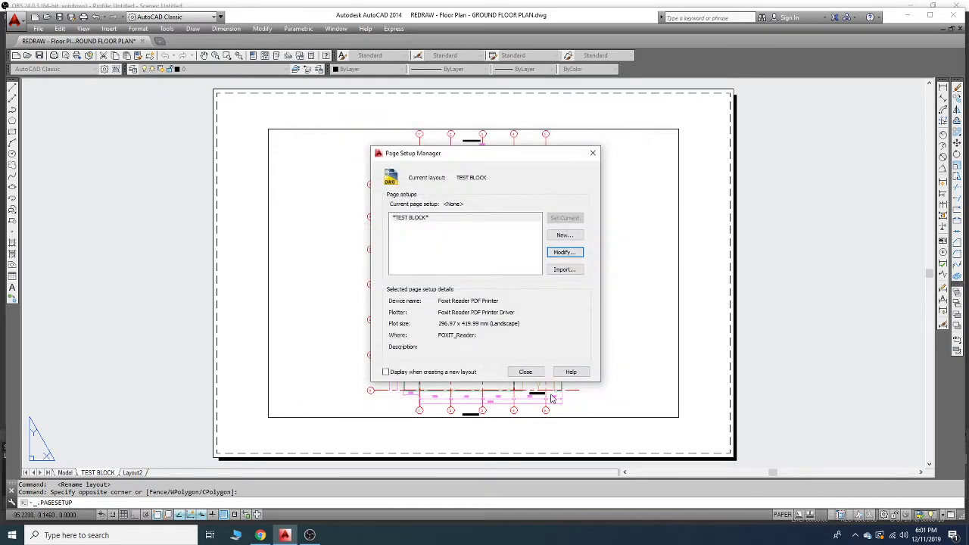
click(526, 372)
scroll(626, 219, down, 3)
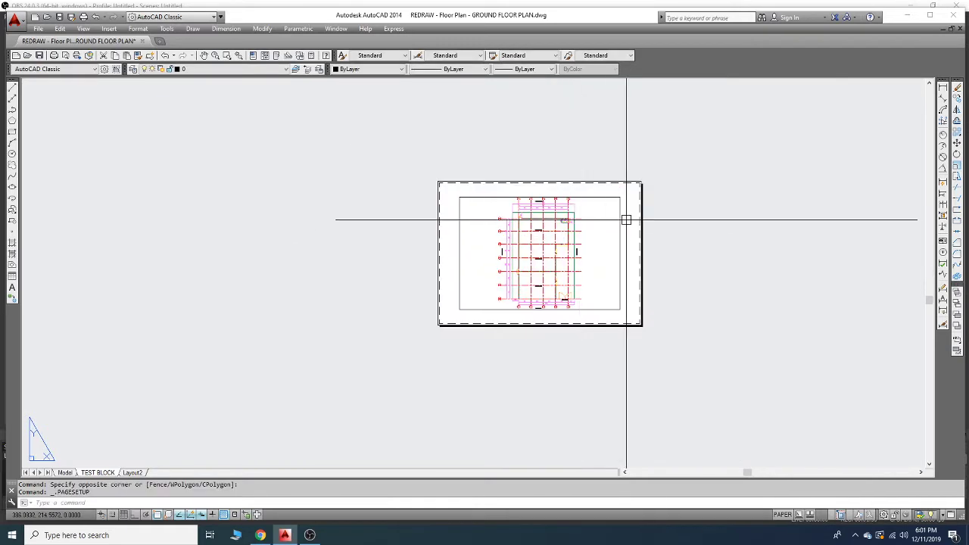
scroll(549, 219, up, 3)
scroll(604, 210, down, 2)
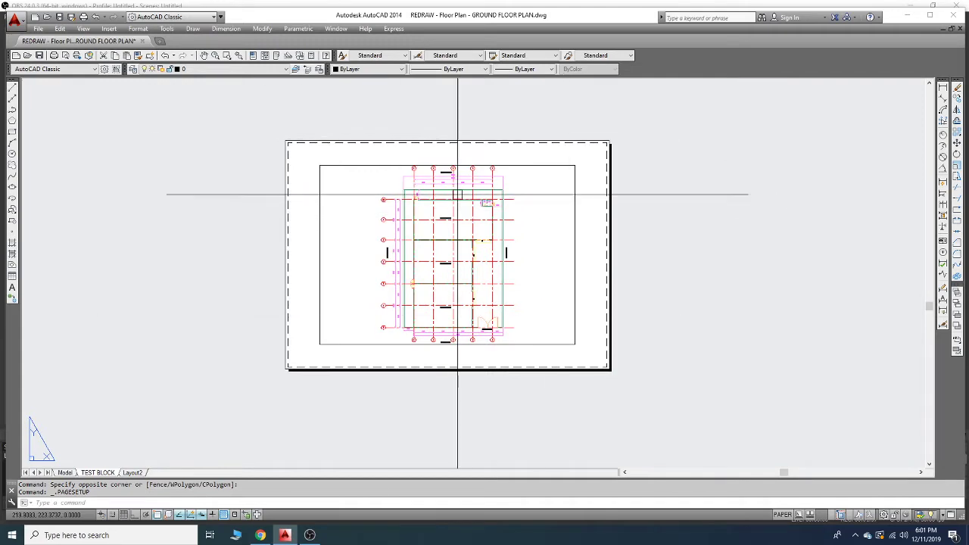
scroll(571, 178, up, 2)
- Window-select the default floor-plan viewport and delete it
click(604, 141)
scroll(545, 197, down, 4)
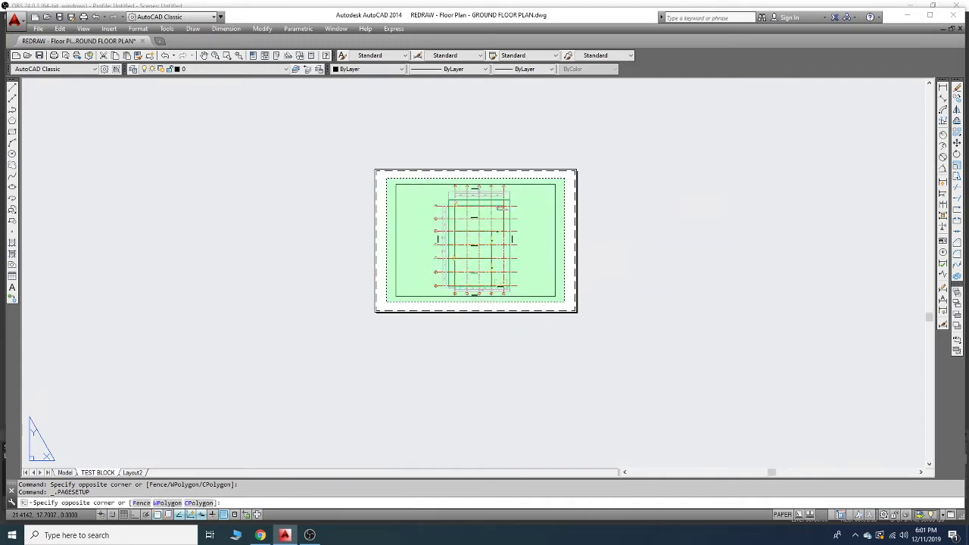
click(385, 301)
scroll(511, 191, up, 4)
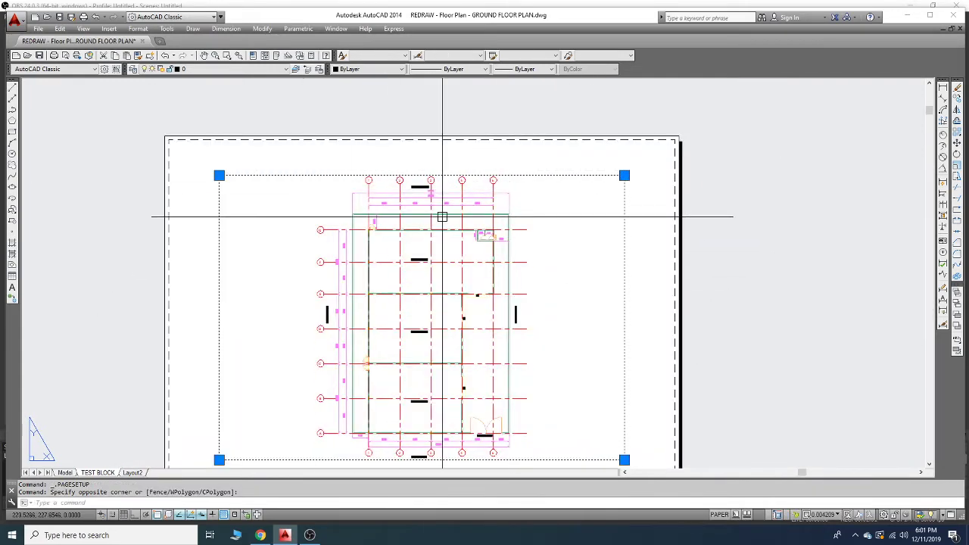
scroll(468, 207, down, 4)
key(Delete)
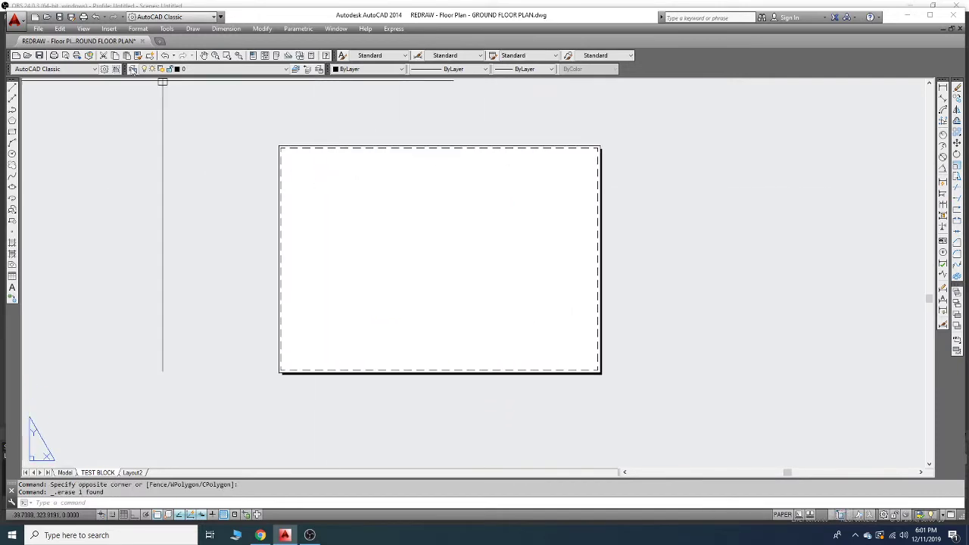
- Open file.dwg from D:\Projects\DM & DCD PROJECTS\2019\WARE-HOUSE\cad file
click(36, 28)
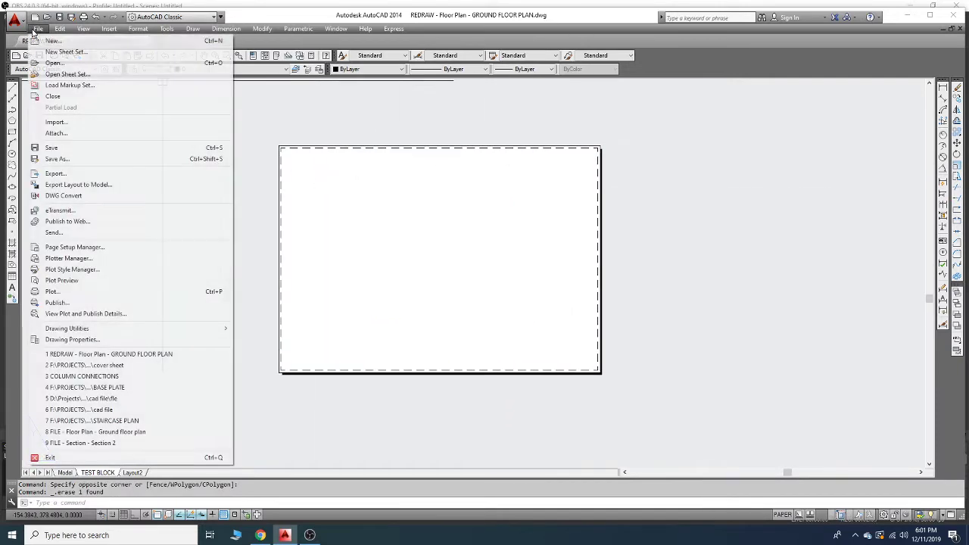
click(53, 63)
click(403, 171)
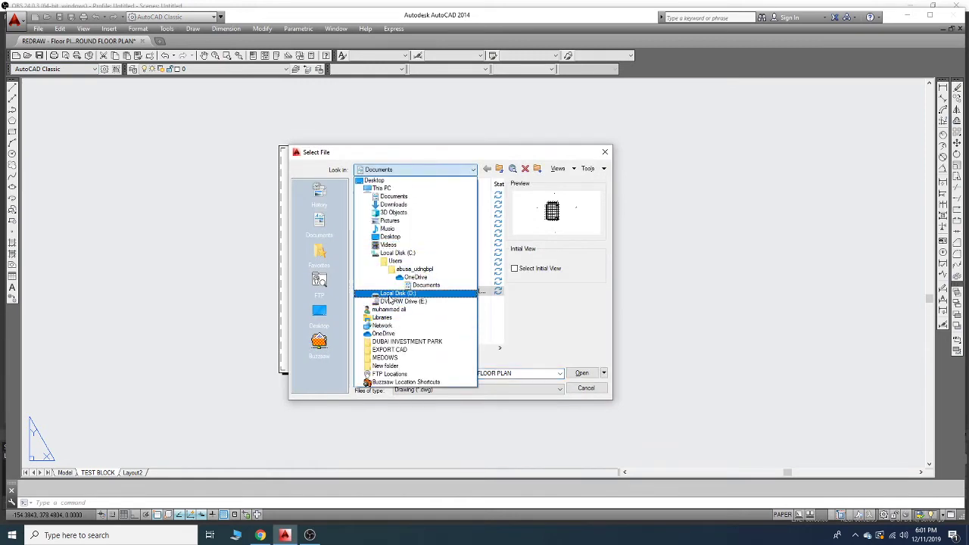
click(394, 293)
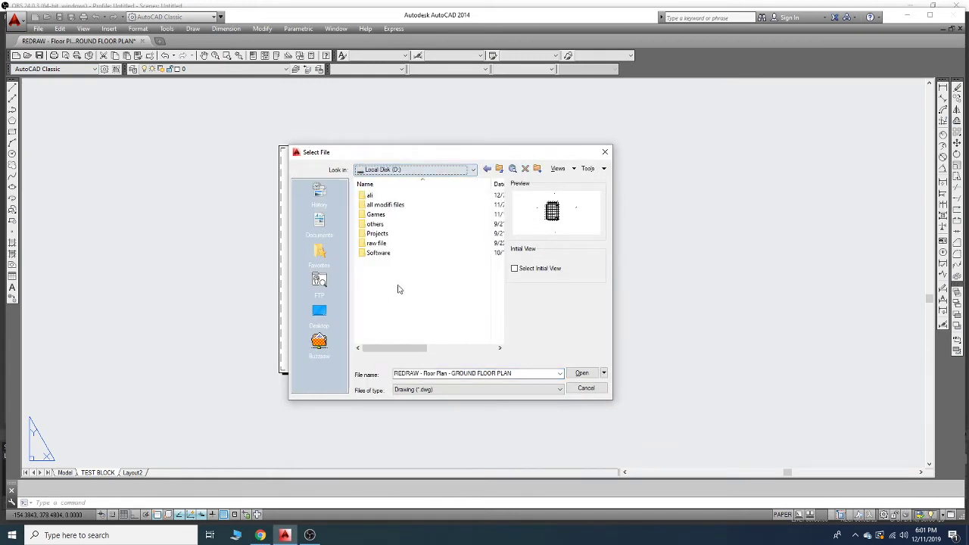
double_click(407, 231)
double_click(396, 196)
double_click(379, 243)
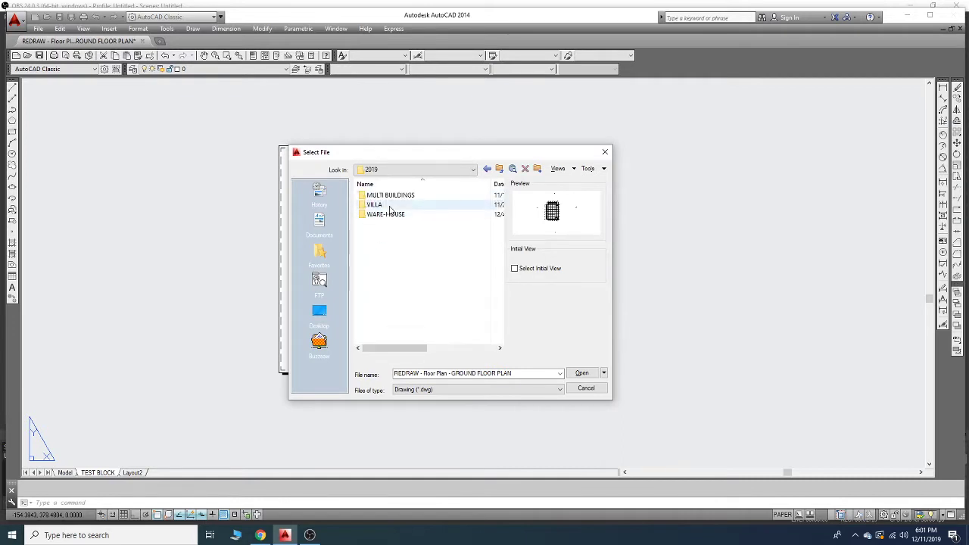
click(390, 215)
double_click(390, 215)
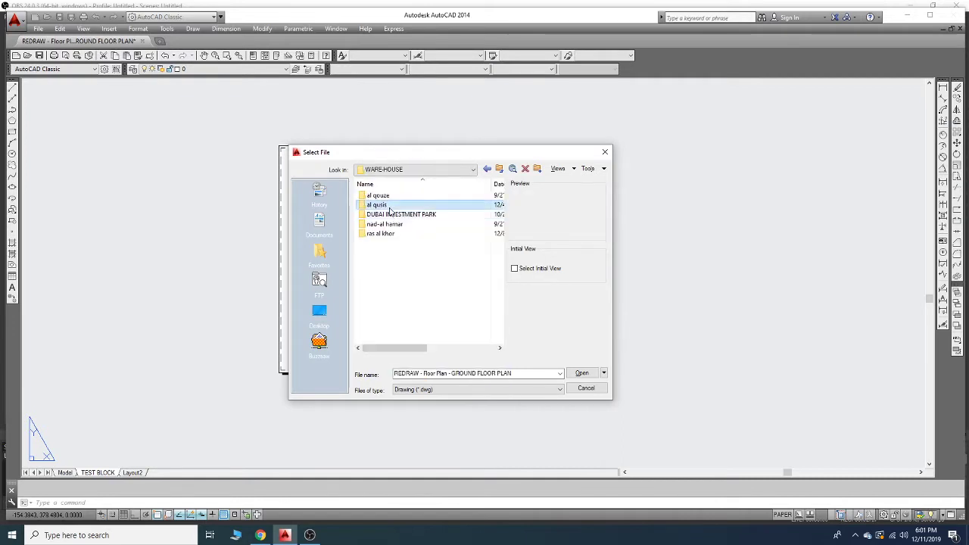
double_click(386, 205)
double_click(386, 205)
double_click(387, 206)
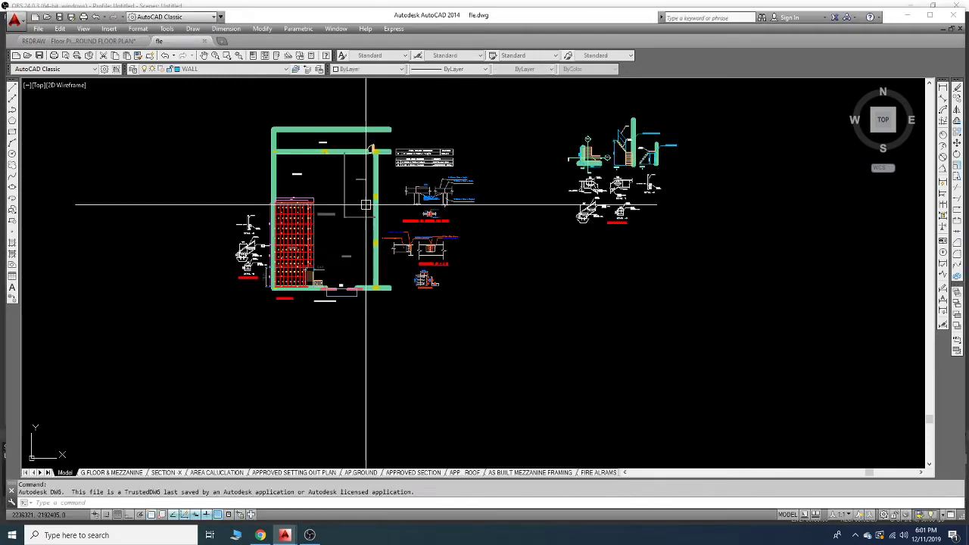
- Switch file.dwg to its G FLOOR & MEZZANINE layout sheet
mouse_move(455, 268)
middle_down()
mouse_move(509, 269)
mouse_move(422, 212)
mouse_move(461, 299)
middle_up()
scroll(303, 238, down, 5)
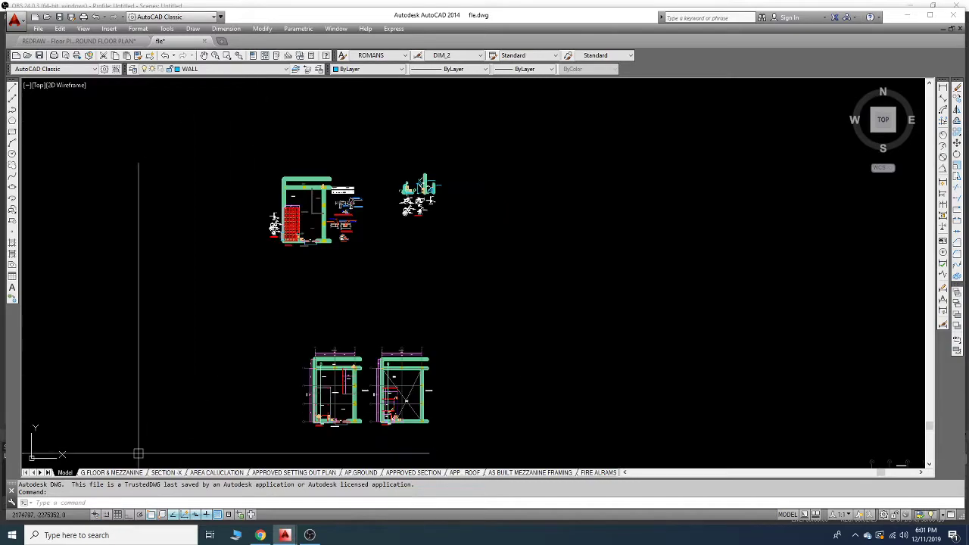
click(112, 472)
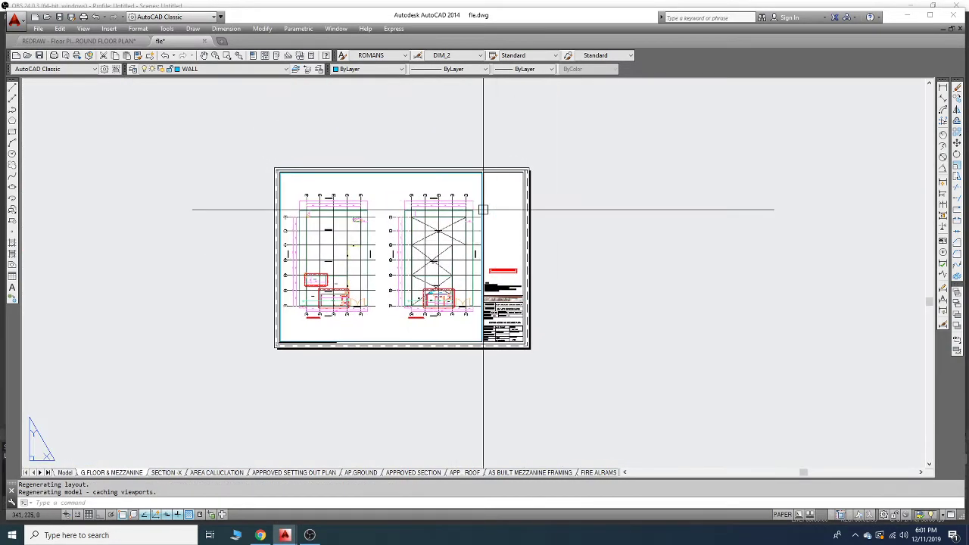
scroll(480, 253, up, 5)
scroll(485, 149, down, 5)
scroll(484, 197, up, 2)
middle_drag(484, 198, 370, 200)
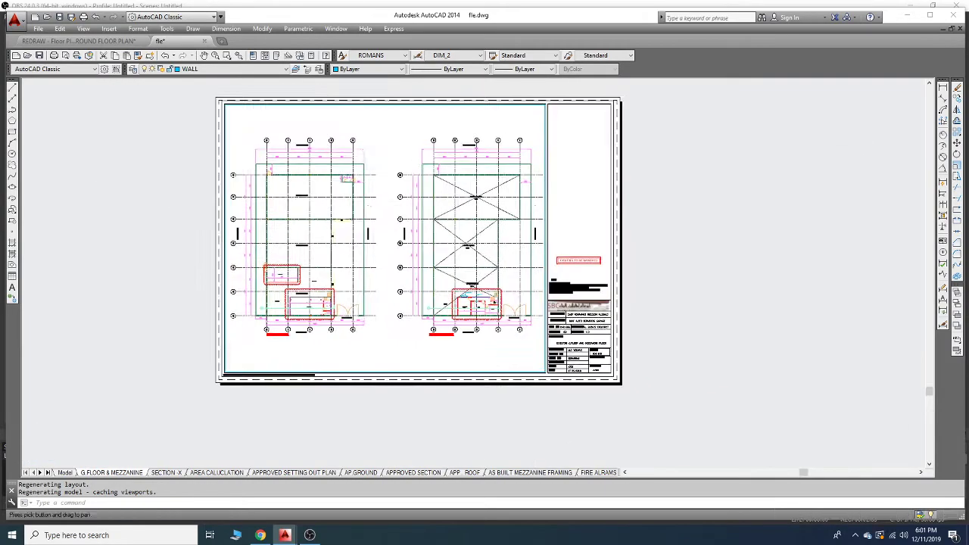
scroll(390, 166, up, 6)
scroll(432, 179, down, 2)
scroll(432, 179, down, 5)
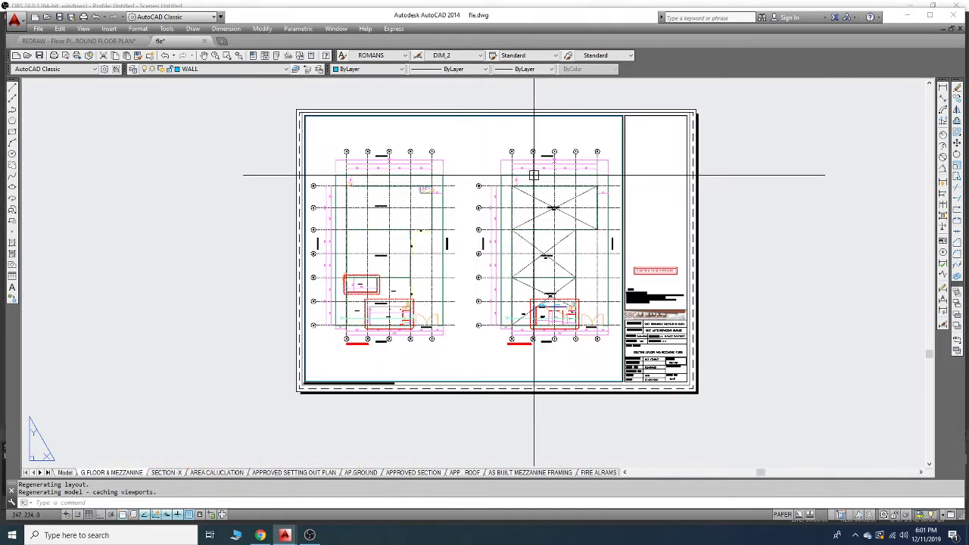
scroll(476, 291, up, 5)
- Pan the sheet into view and crossing-select its title block and viewport
middle_drag(476, 291, 257, 277)
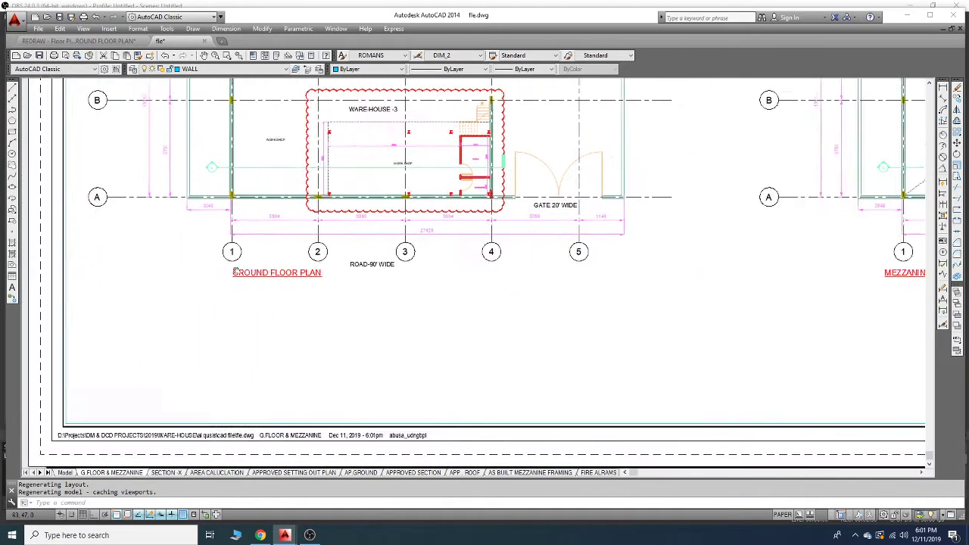
middle_drag(573, 250, 477, 250)
scroll(757, 310, down, 4)
middle_drag(757, 310, 542, 311)
scroll(542, 311, down, 4)
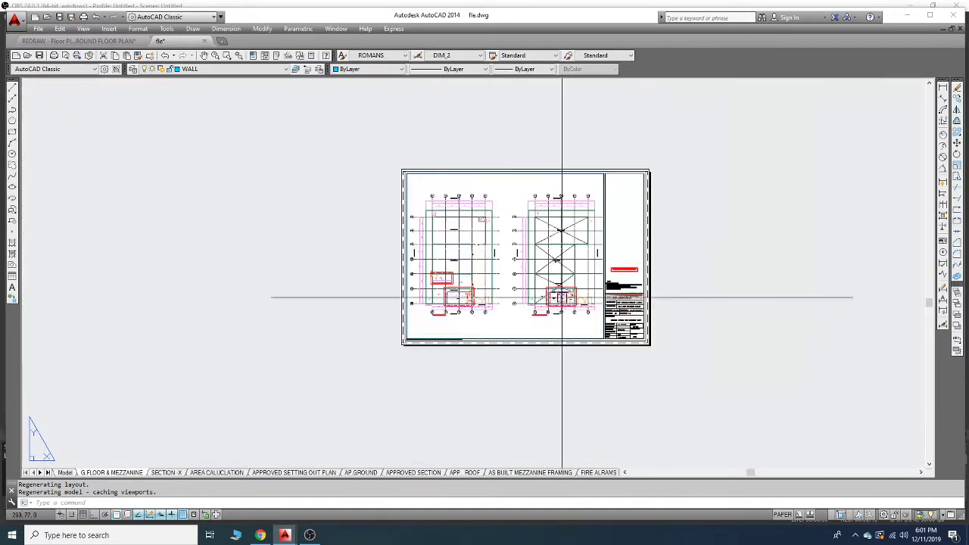
click(677, 156)
click(290, 397)
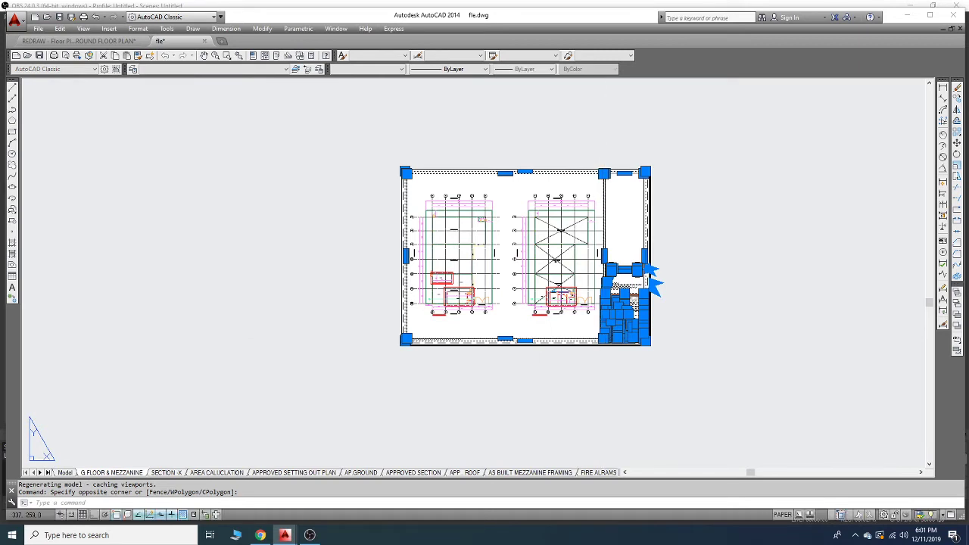
- Switch back to the REDRAW drawing and paste the copied title-block sheet
key(ctrl+Tab)
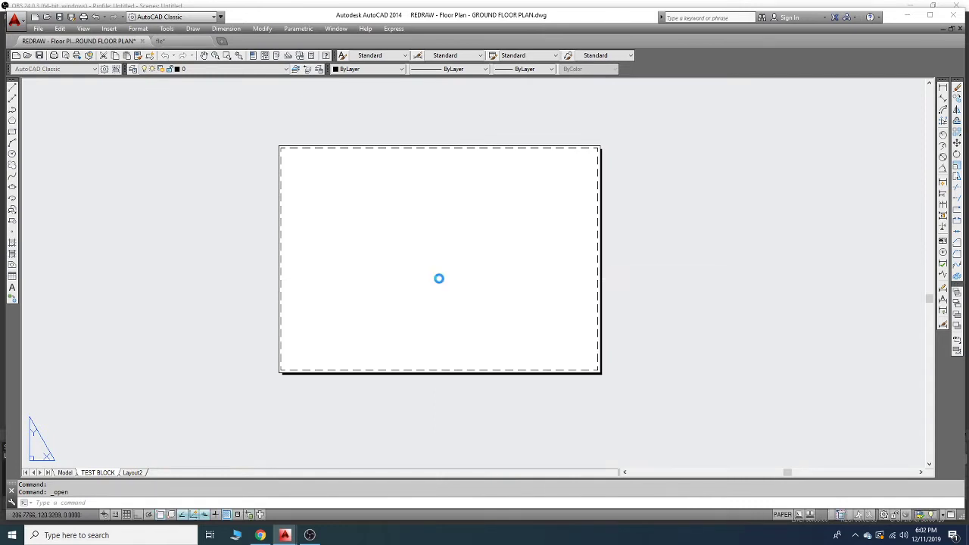
key(ctrl+v)
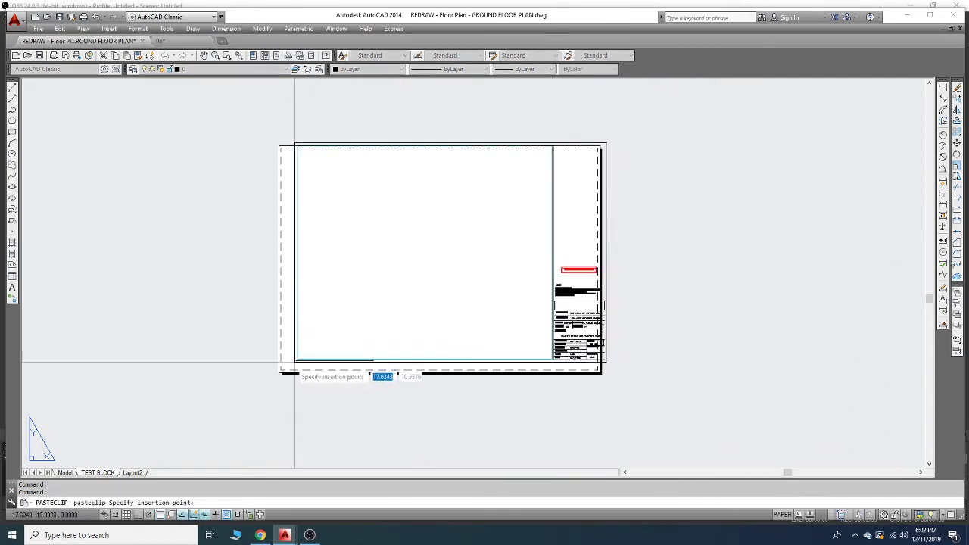
- Place the pasted title block on the TEST BLOCK paper, briefly checking Model space
click(269, 380)
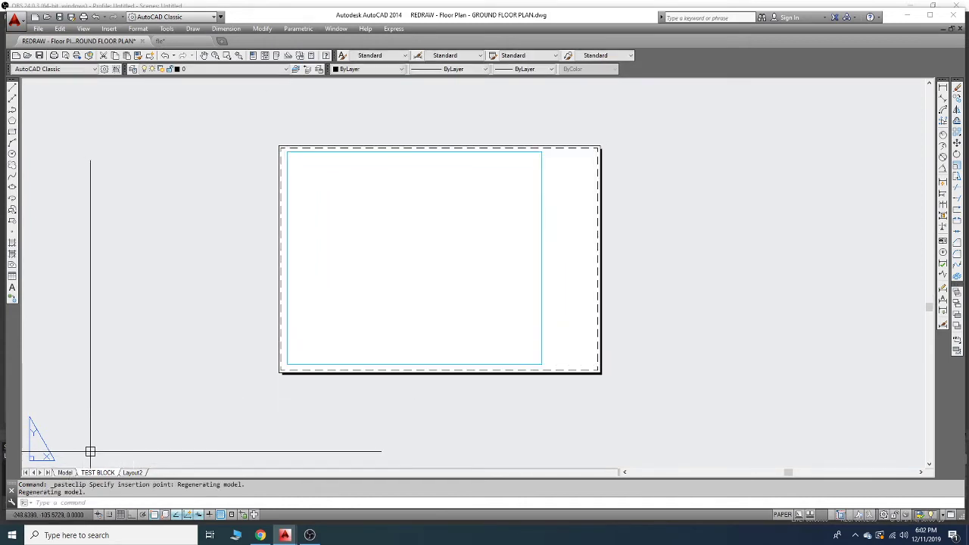
click(65, 472)
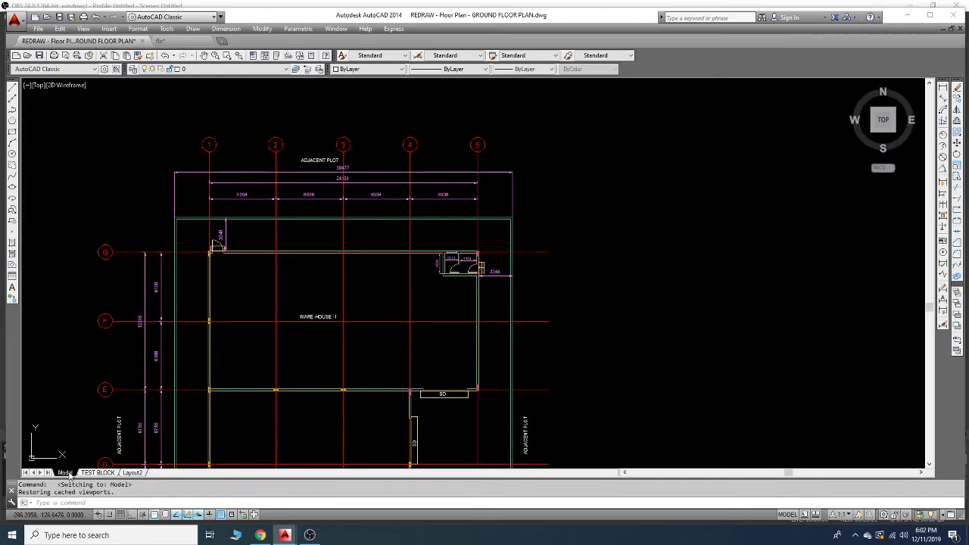
click(97, 472)
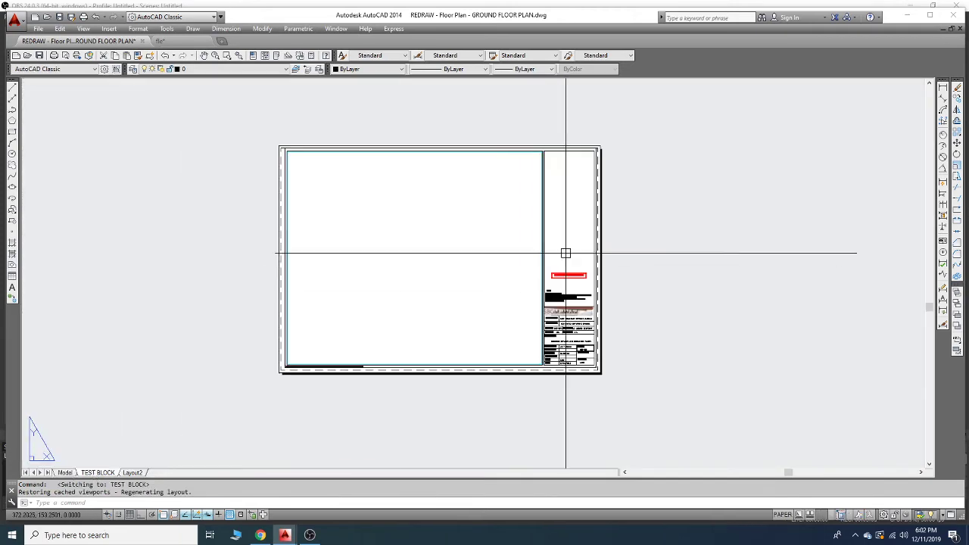
- Zoom and pan around the TEST BLOCK sheet to inspect the placed title block
scroll(305, 295, up, 5)
scroll(532, 277, down, 5)
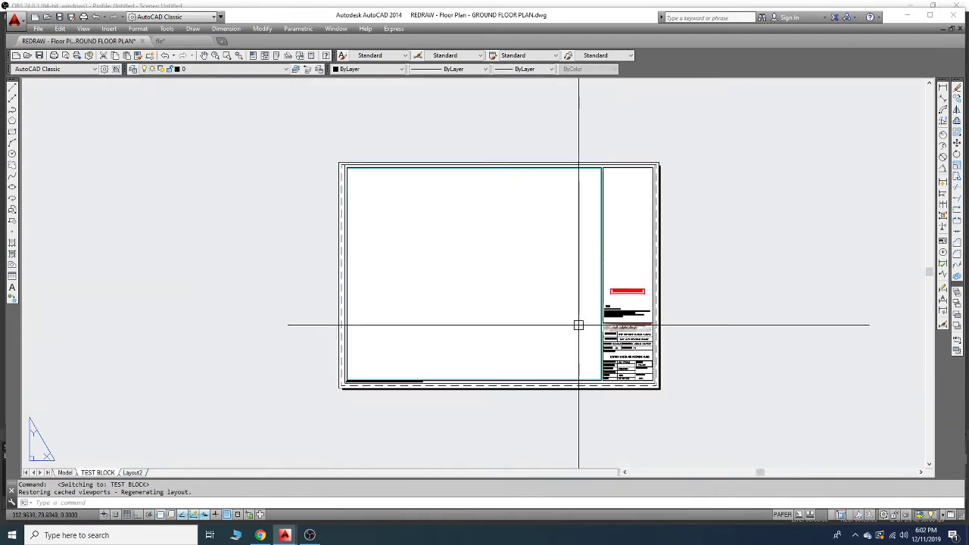
scroll(633, 177, up, 3)
scroll(633, 177, down, 5)
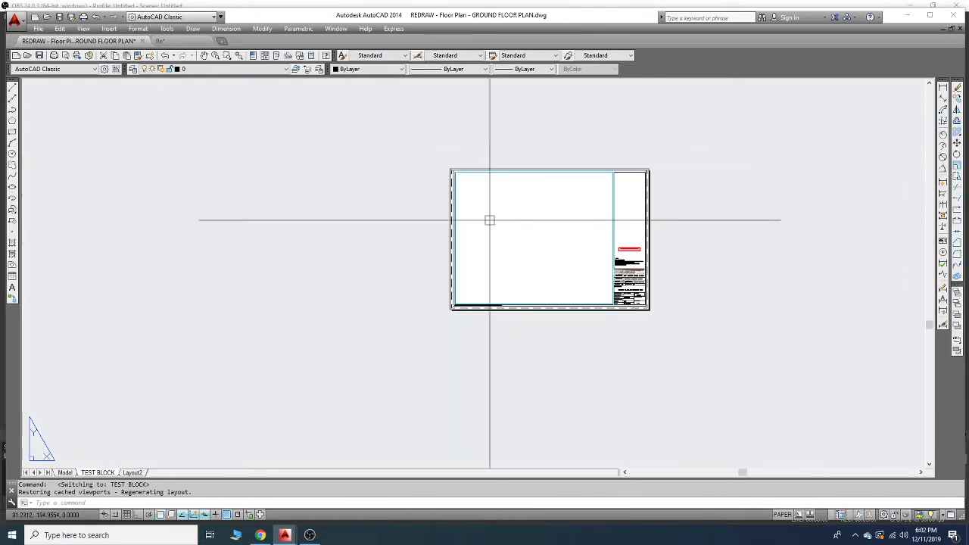
scroll(624, 221, up, 2)
middle_drag(624, 221, 477, 201)
scroll(421, 253, up, 4)
scroll(643, 249, down, 5)
scroll(726, 275, up, 4)
scroll(718, 388, down, 4)
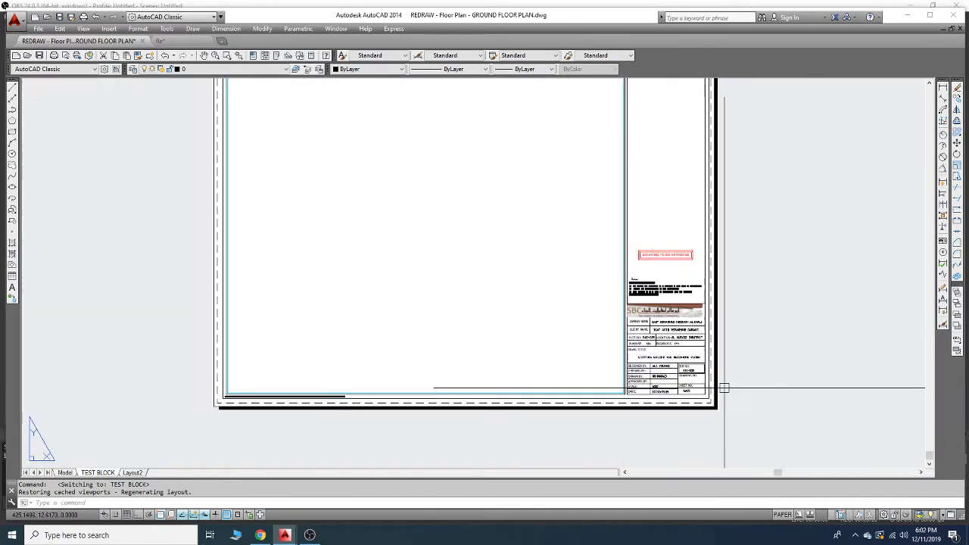
scroll(619, 226, up, 4)
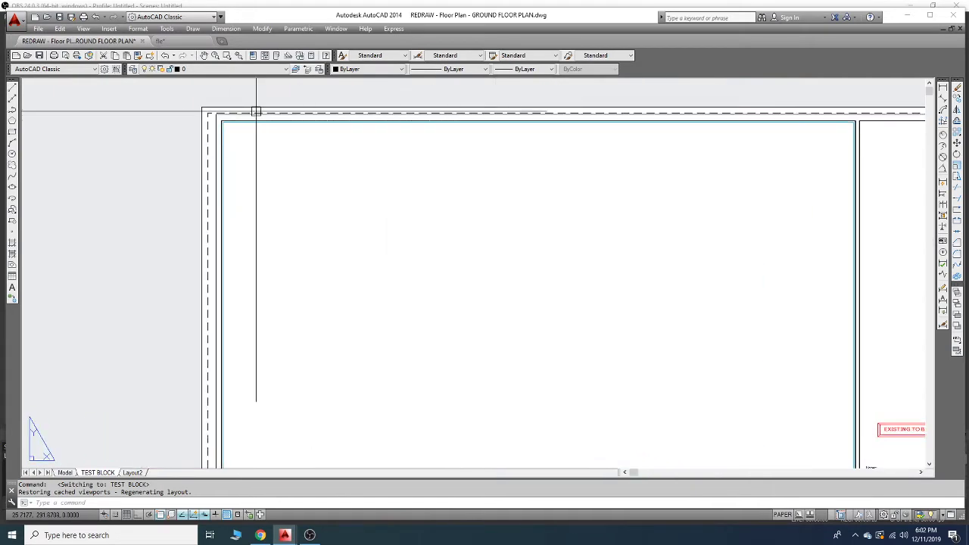
scroll(333, 182, down, 3)
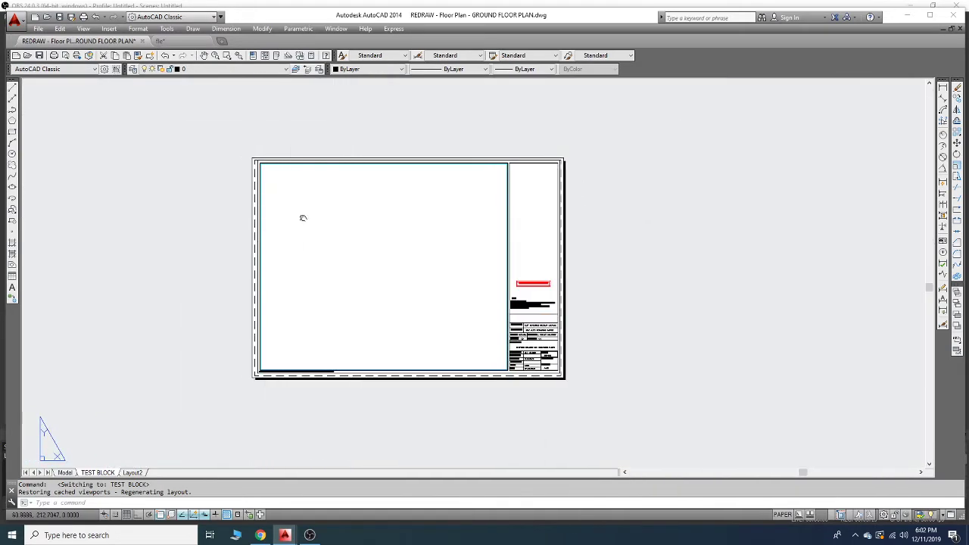
scroll(333, 219, up, 2)
middle_drag(462, 274, 439, 240)
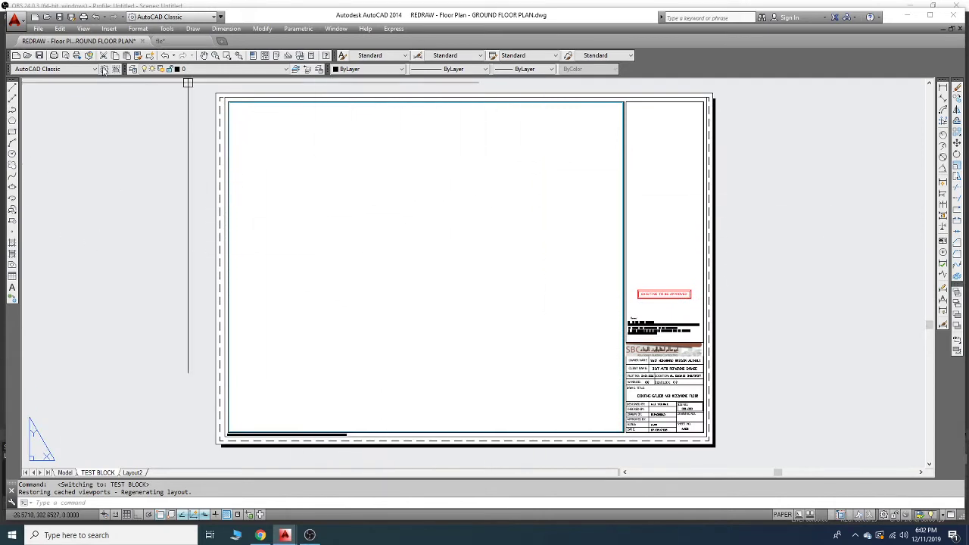
- Start a View > Viewports > 1 Viewport and pick its corner inside the border's top-left
click(86, 30)
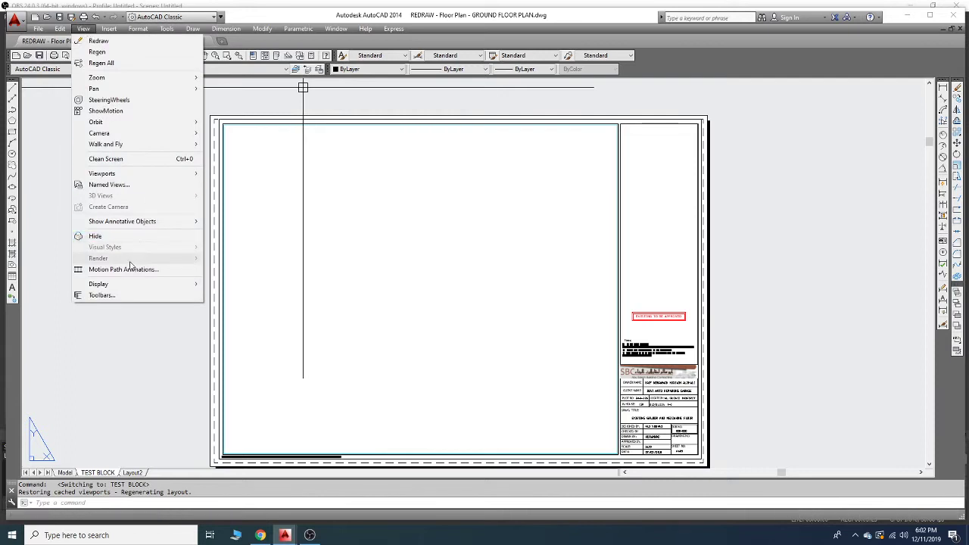
mouse_move(129, 286)
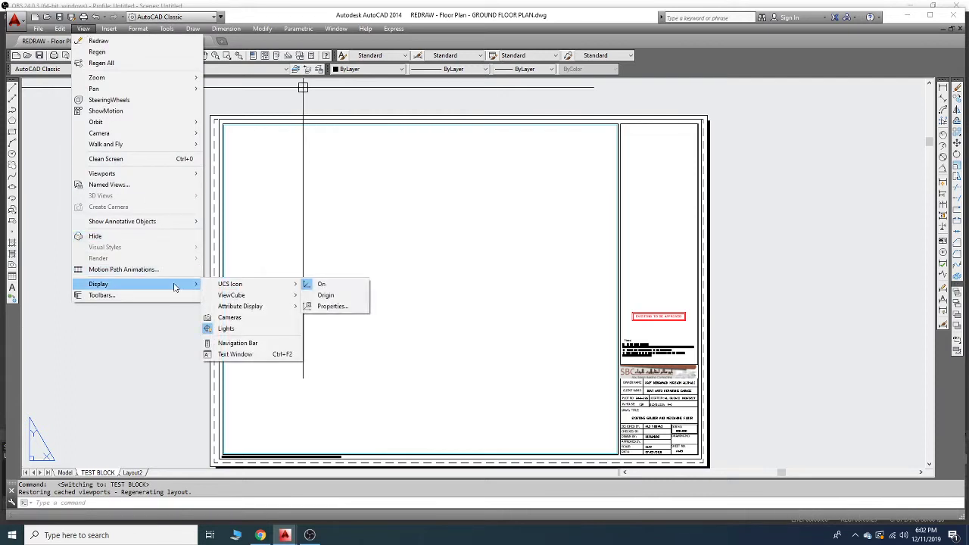
mouse_move(140, 175)
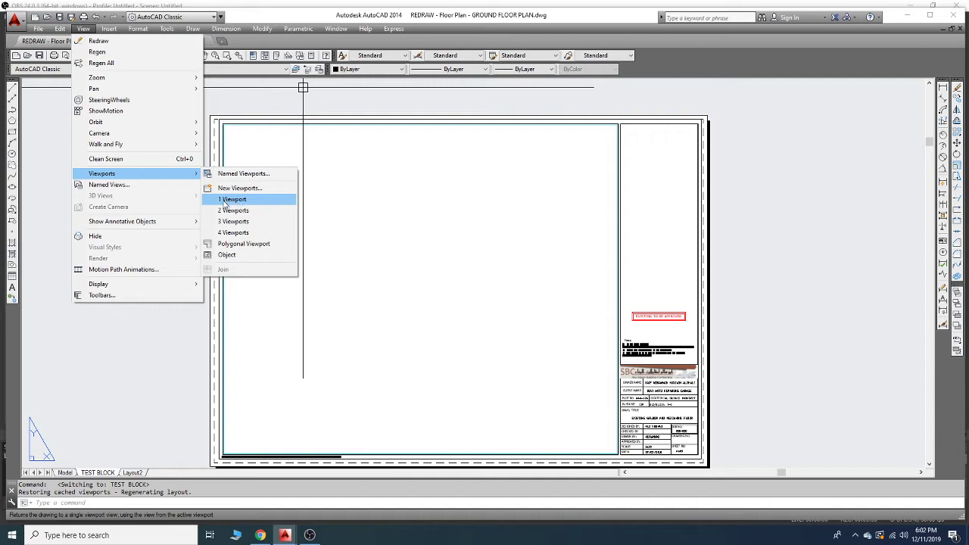
click(226, 200)
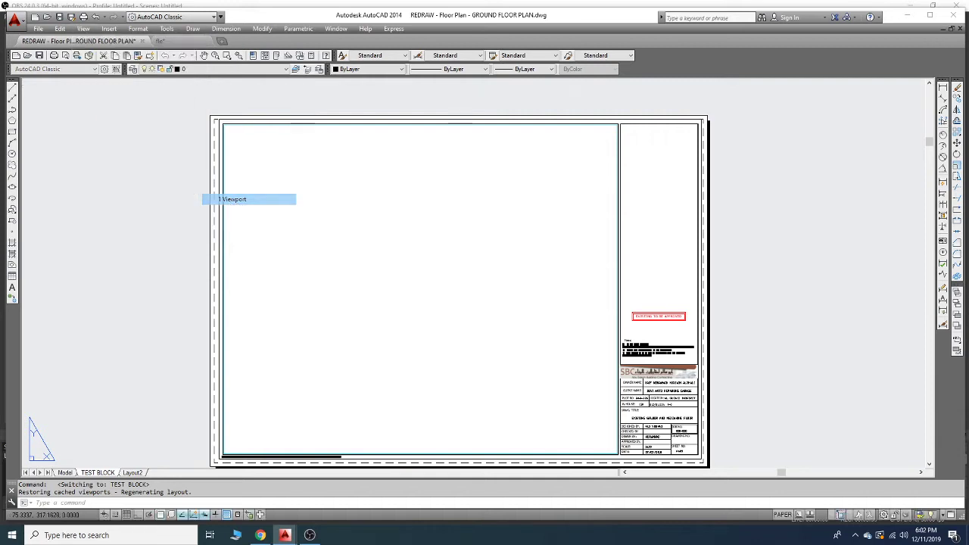
scroll(227, 129, up, 5)
click(206, 136)
scroll(328, 230, down, 5)
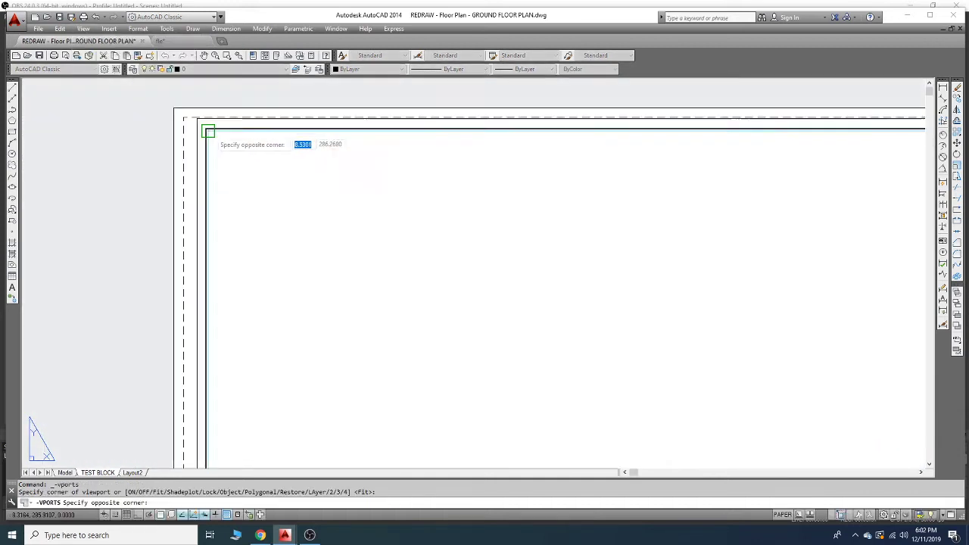
scroll(431, 387, up, 2)
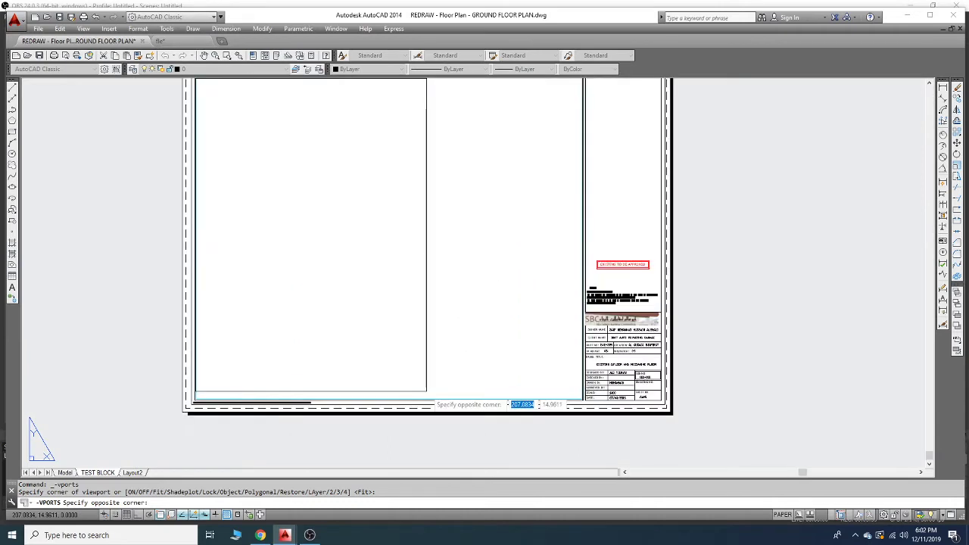
scroll(417, 397, up, 3)
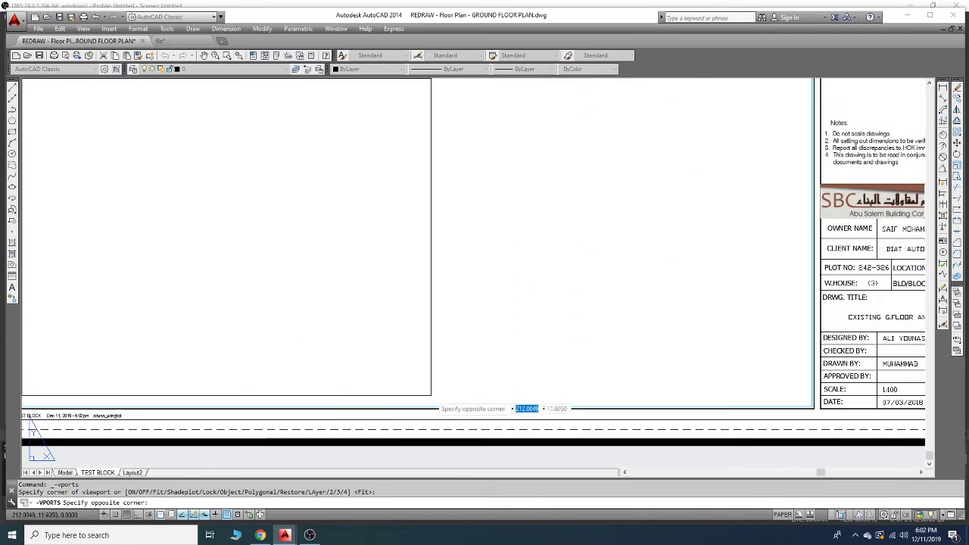
scroll(420, 401, down, 1)
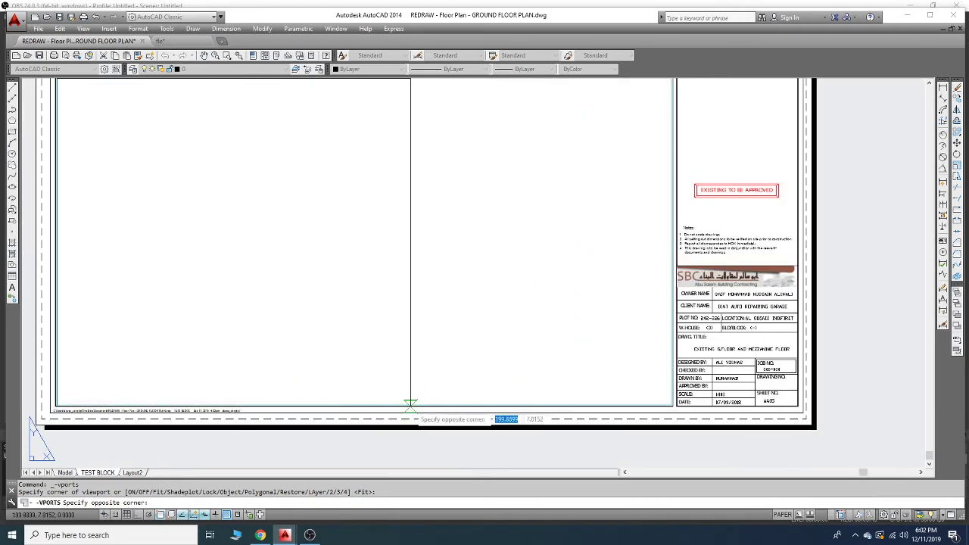
scroll(413, 403, up, 3)
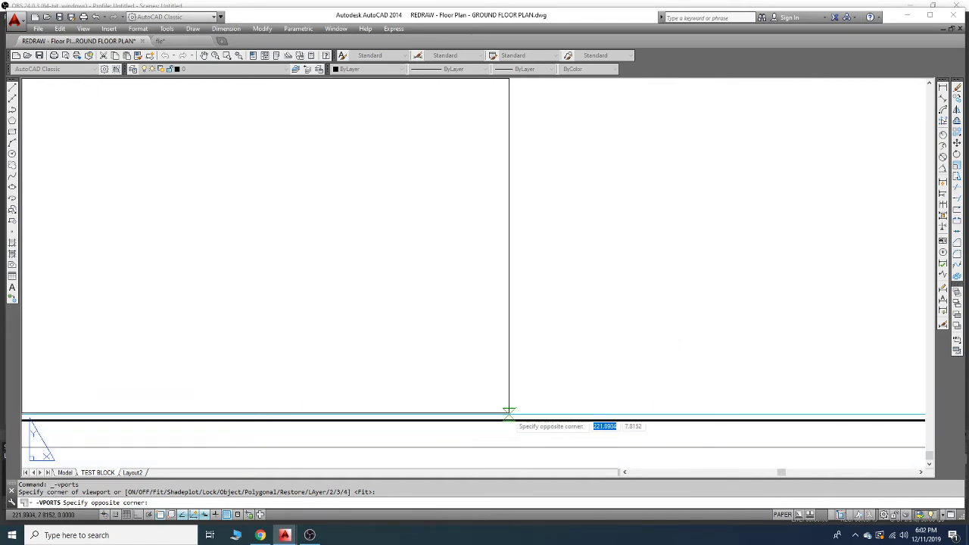
scroll(508, 407, down, 2)
- Finish the viewport with its opposite corner near the sheet's bottom middle
click(494, 413)
scroll(495, 413, down, 3)
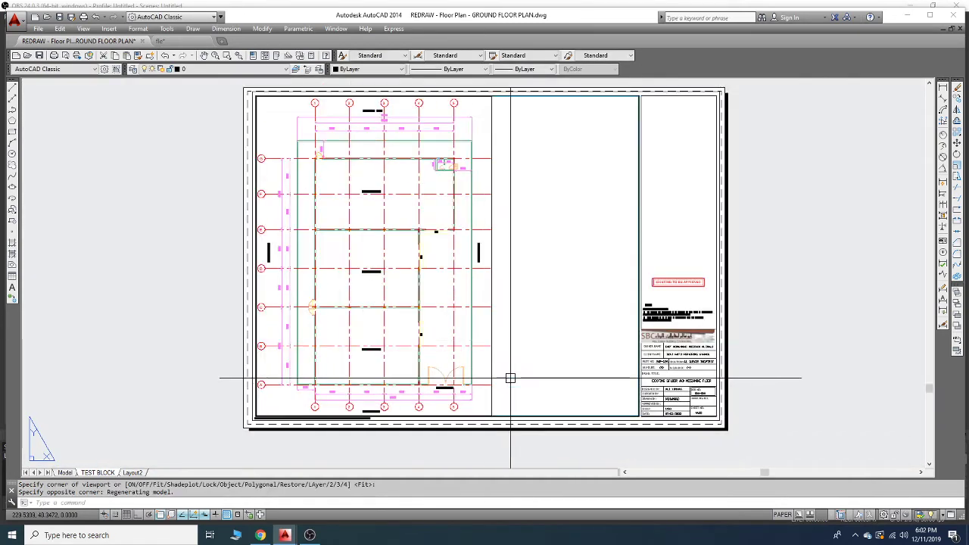
scroll(399, 181, up, 2)
scroll(400, 180, down, 2)
scroll(399, 180, up, 2)
- Inside the viewport, pan and Zoom Window to frame the ground floor plan, then exit
click(397, 180)
scroll(396, 180, down, 2)
key(Escape)
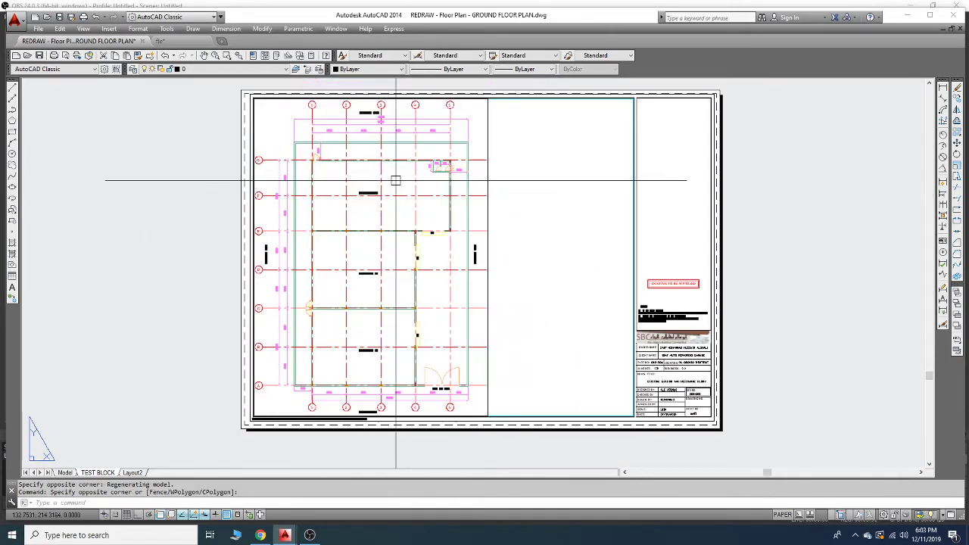
double_click(396, 180)
scroll(406, 186, down, 3)
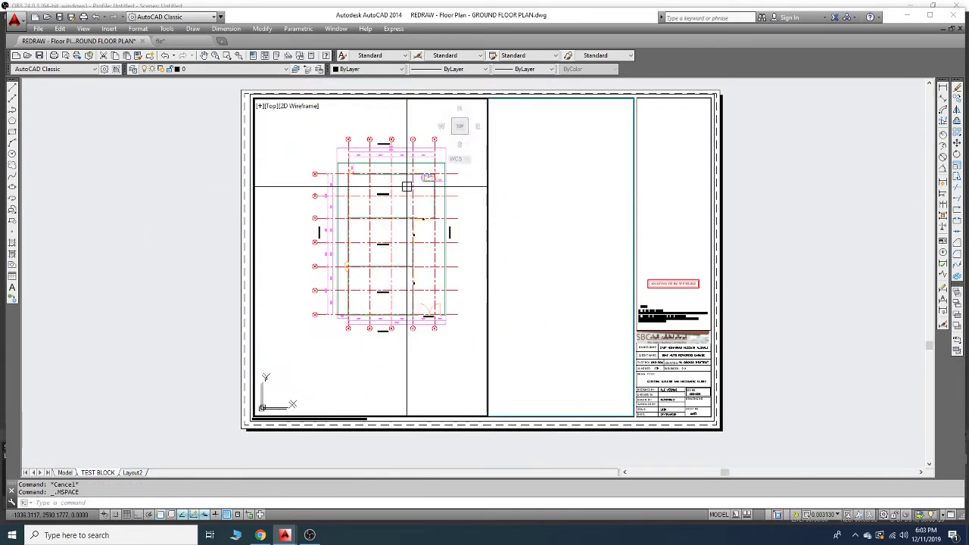
middle_drag(407, 185, 389, 197)
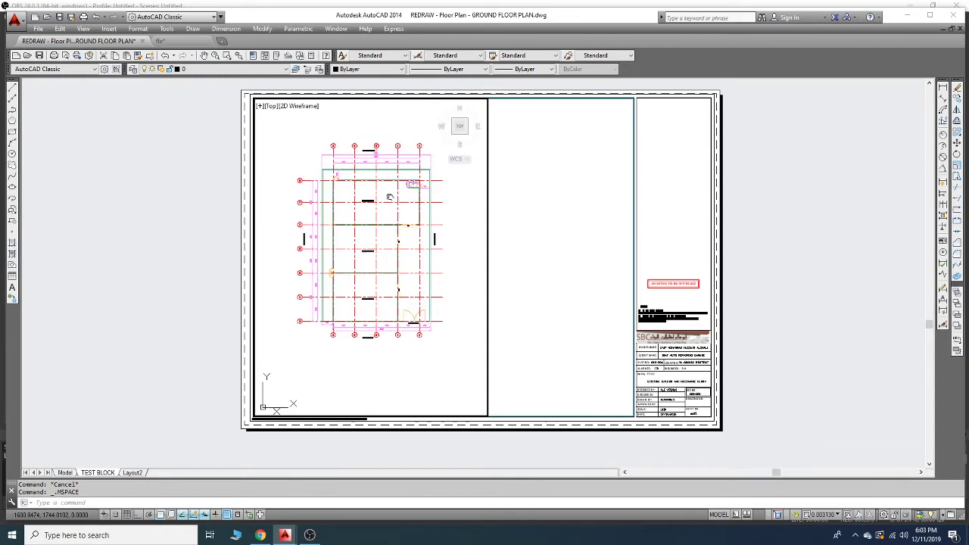
click(227, 55)
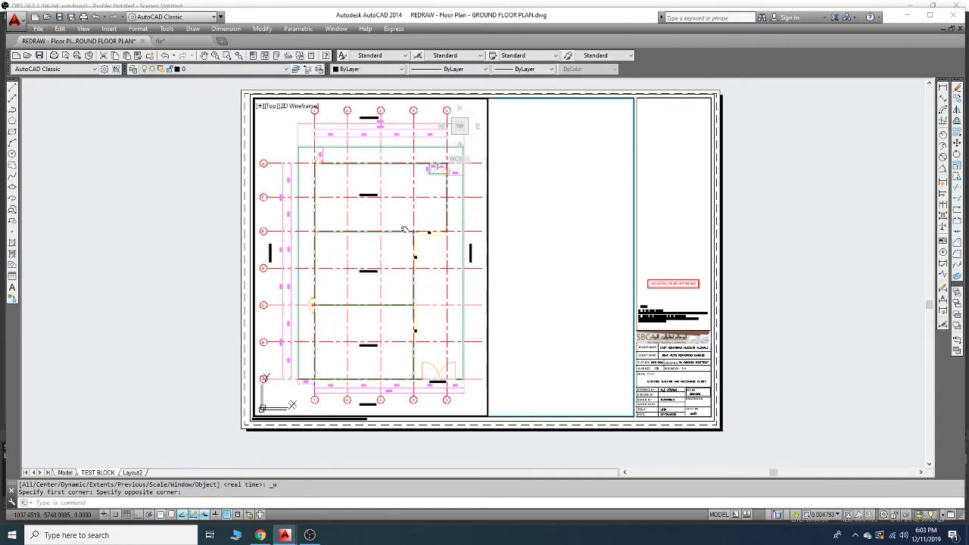
double_click(780, 196)
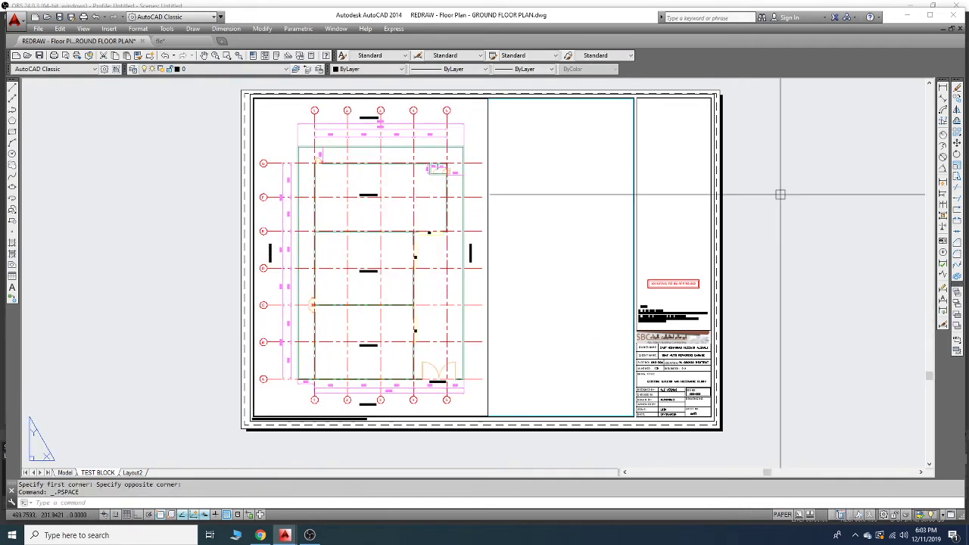
- Pan the sheet view to bring grid lines 1–5 into view
middle_drag(605, 125, 497, 118)
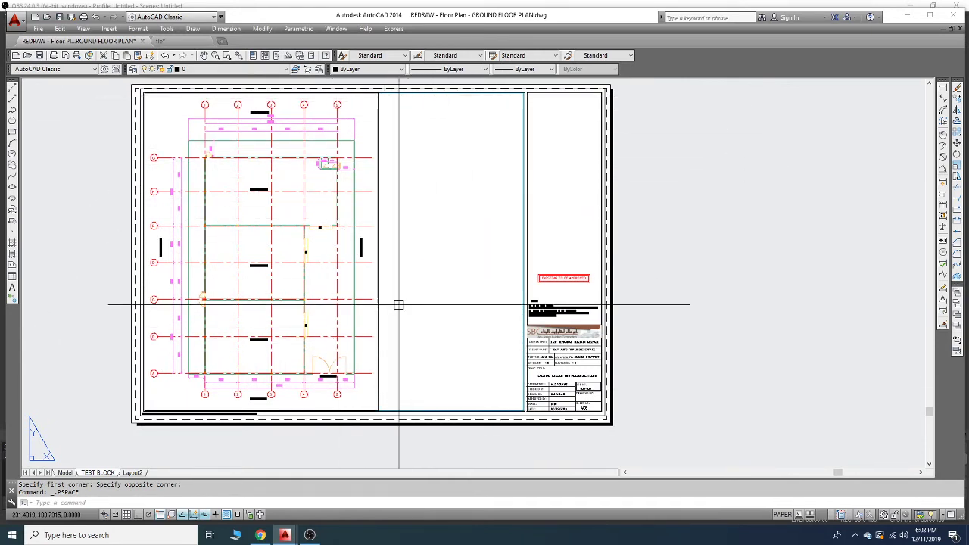
middle_drag(399, 305, 295, 303)
scroll(275, 242, up, 2)
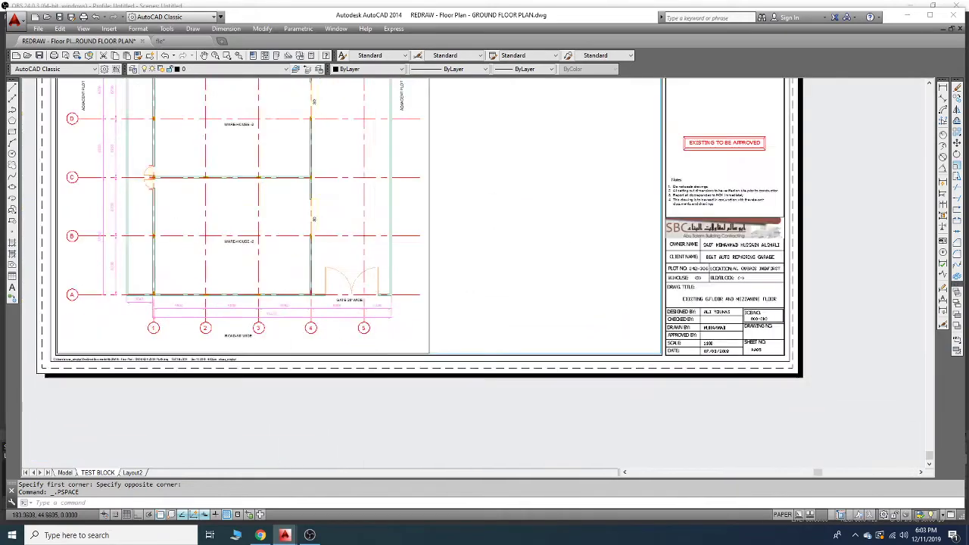
scroll(374, 287, down, 2)
scroll(374, 287, up, 6)
middle_drag(364, 303, 371, 243)
scroll(425, 242, down, 2)
scroll(426, 242, down, 5)
scroll(277, 190, up, 3)
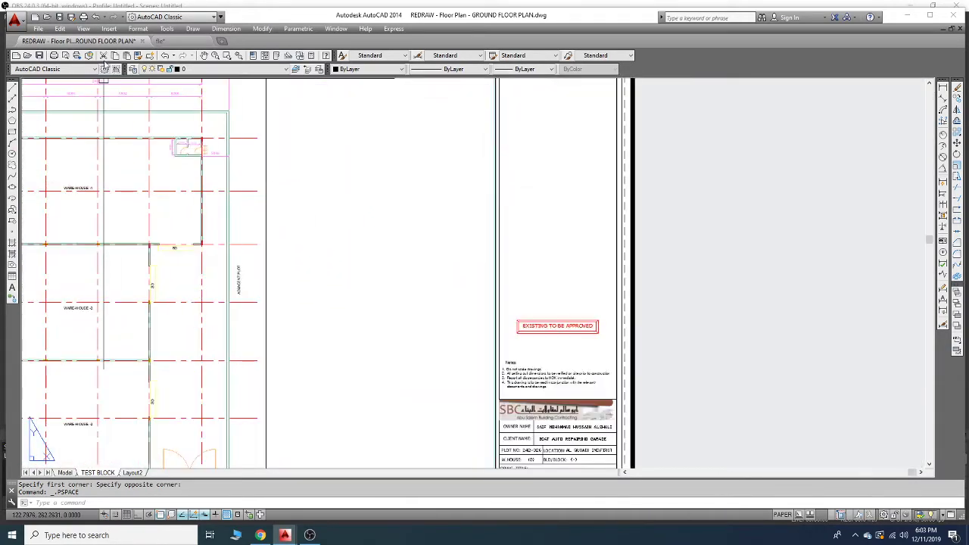
- Draw a smaller single viewport in the blank upper middle of the TEST BLOCK sheet
click(83, 29)
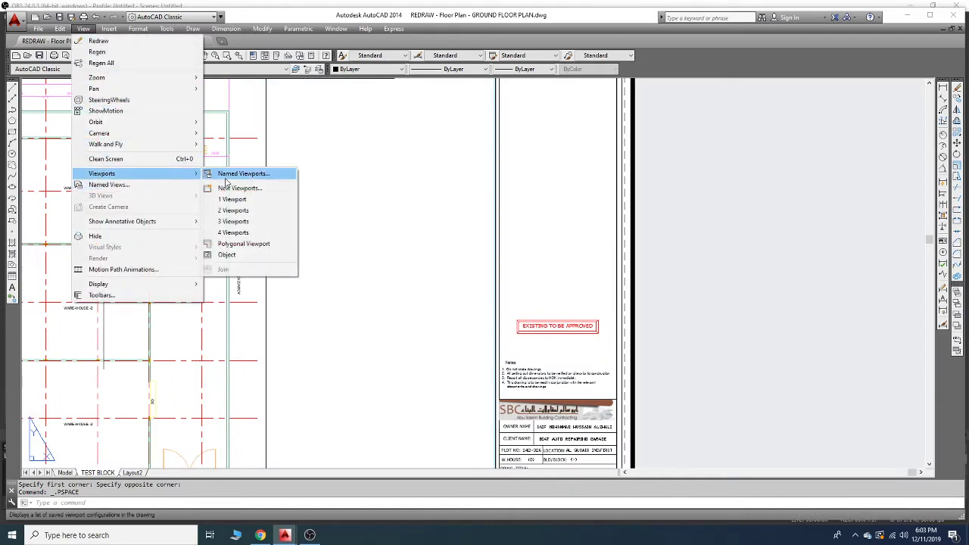
click(232, 199)
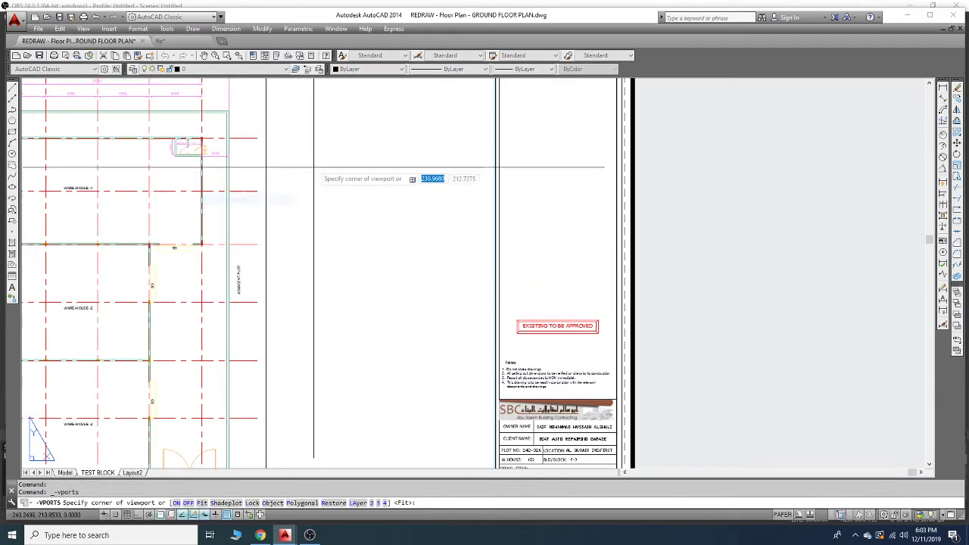
scroll(328, 173, up, 6)
click(282, 128)
scroll(282, 129, down, 6)
scroll(362, 233, up, 2)
click(378, 221)
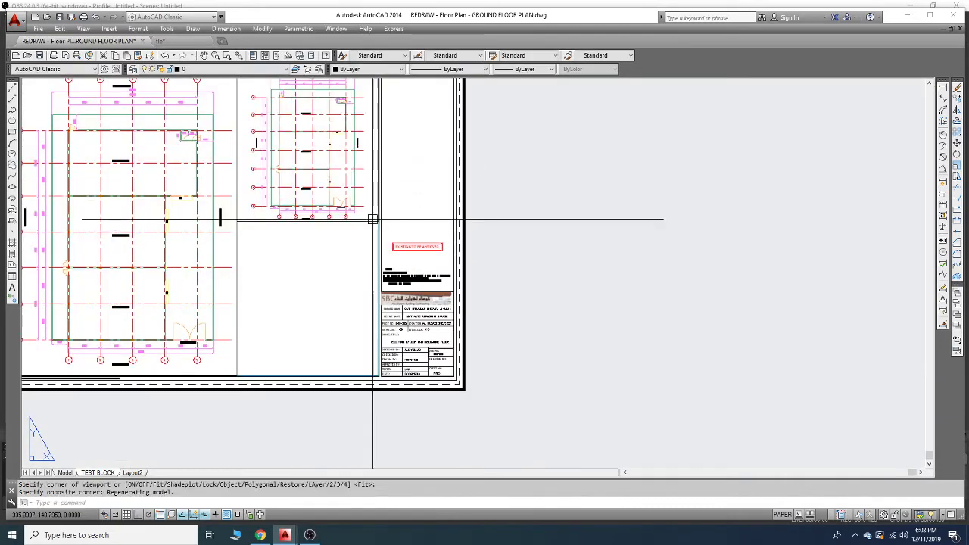
scroll(374, 217, up, 5)
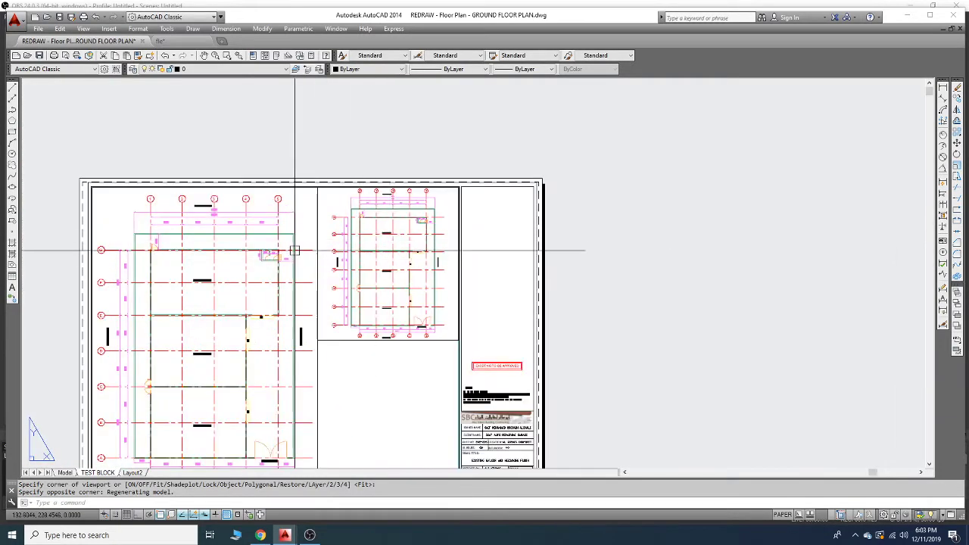
scroll(394, 221, up, 3)
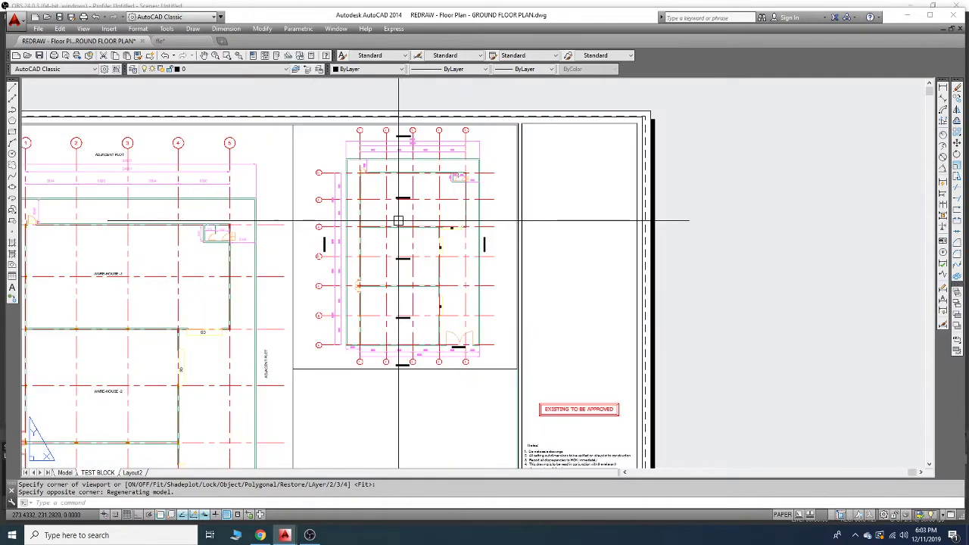
scroll(398, 220, down, 1)
click(536, 242)
scroll(446, 233, down, 4)
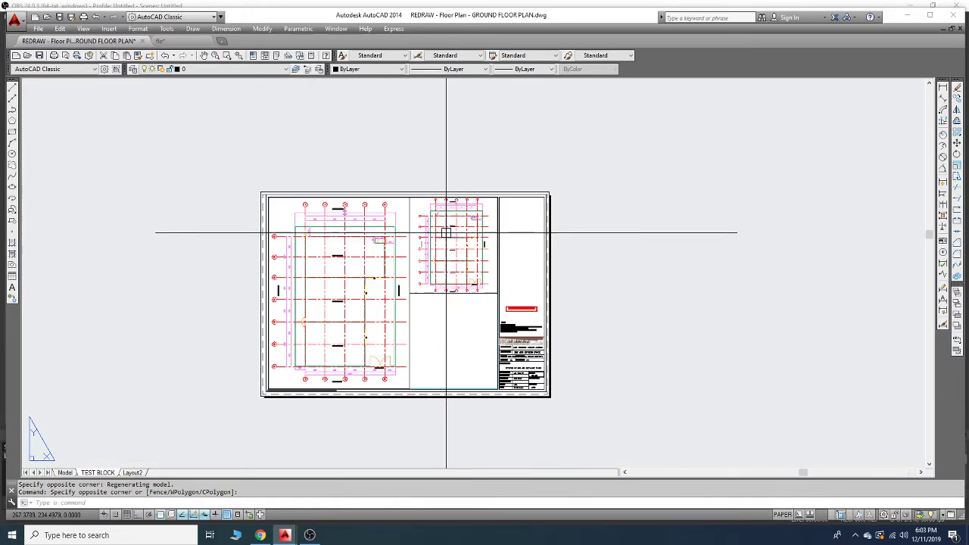
- Zoom the upper viewport to the doorway rooms dimensioned 1219, 1524 and 3048, then return to the sheet
scroll(446, 234, up, 5)
double_click(512, 210)
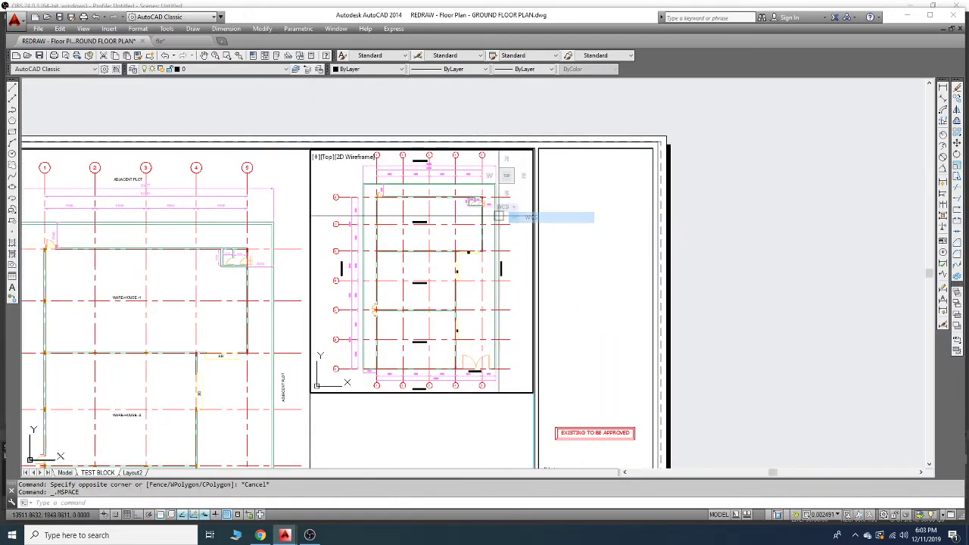
scroll(413, 255, up, 8)
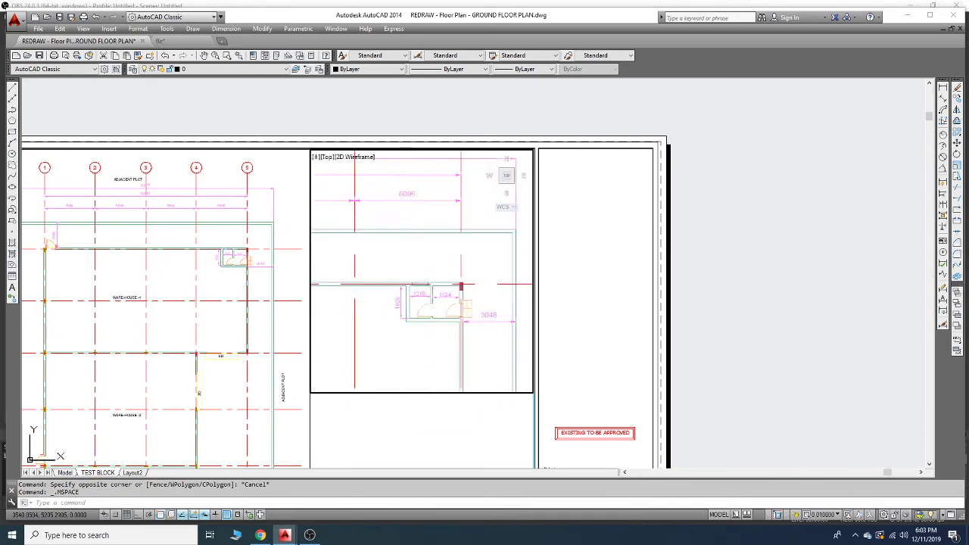
middle_drag(405, 301, 365, 280)
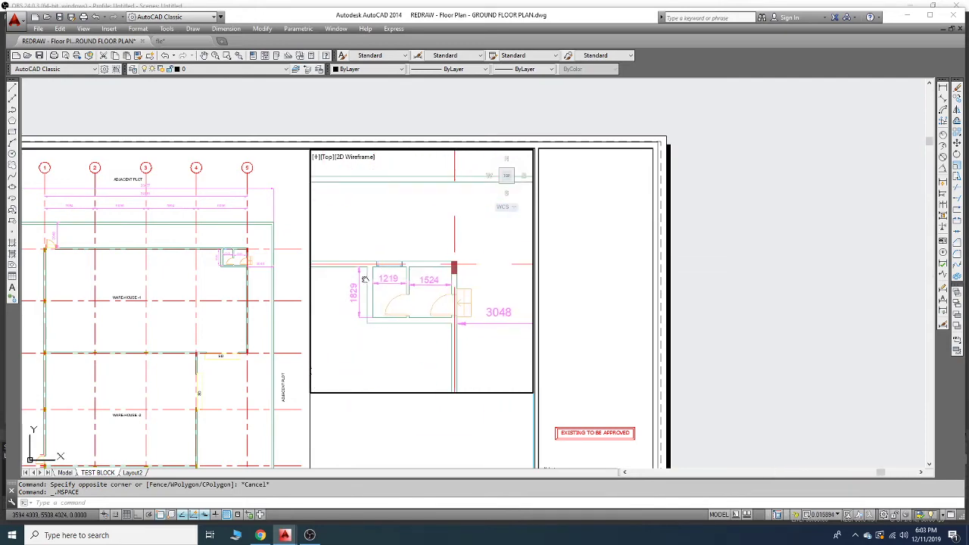
click(240, 56)
click(347, 246)
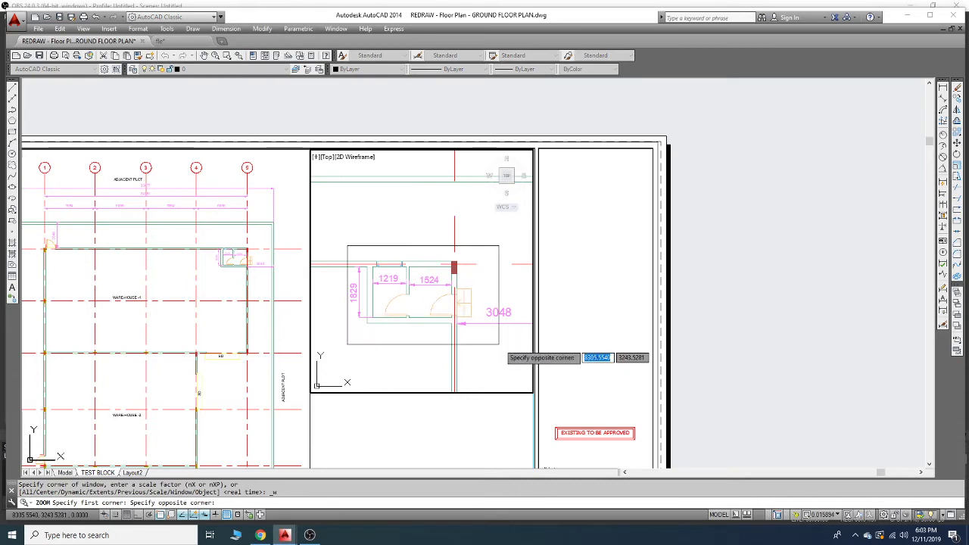
click(520, 347)
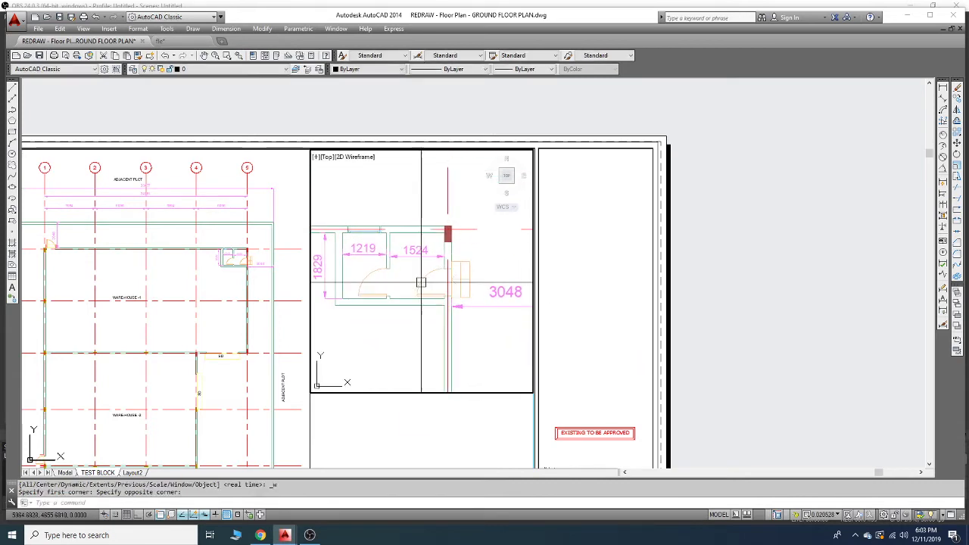
middle_drag(433, 296, 424, 294)
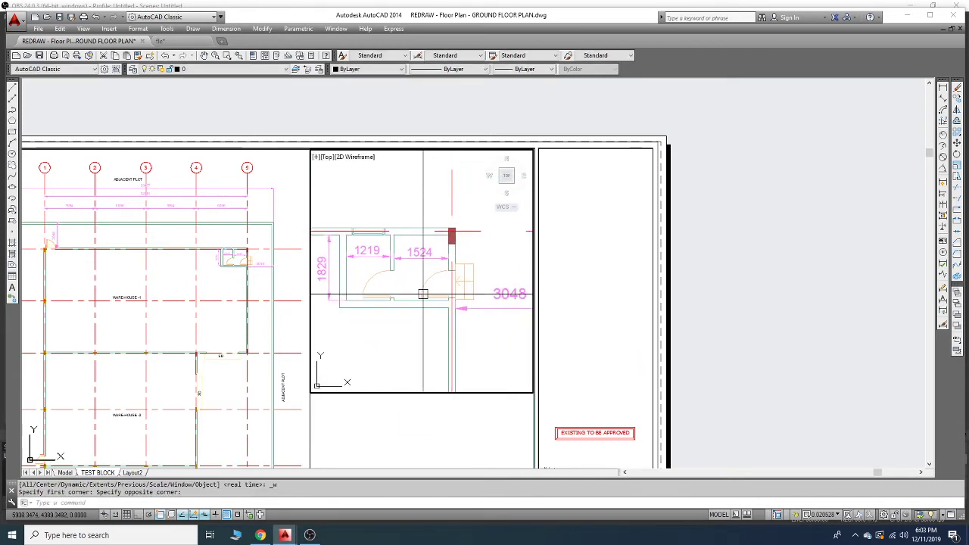
double_click(757, 245)
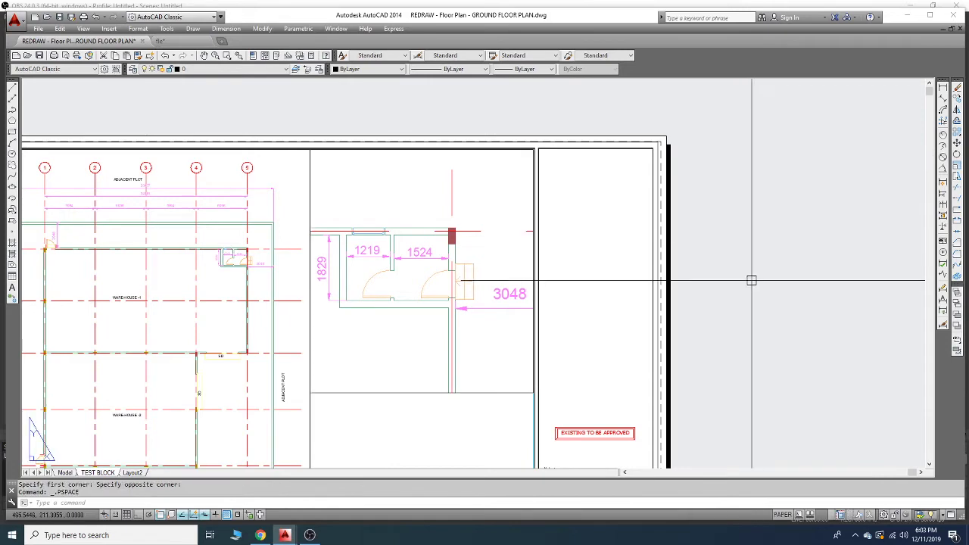
- Draw a third single viewport in the lower middle area, below the door detail
middle_drag(751, 281, 673, 121)
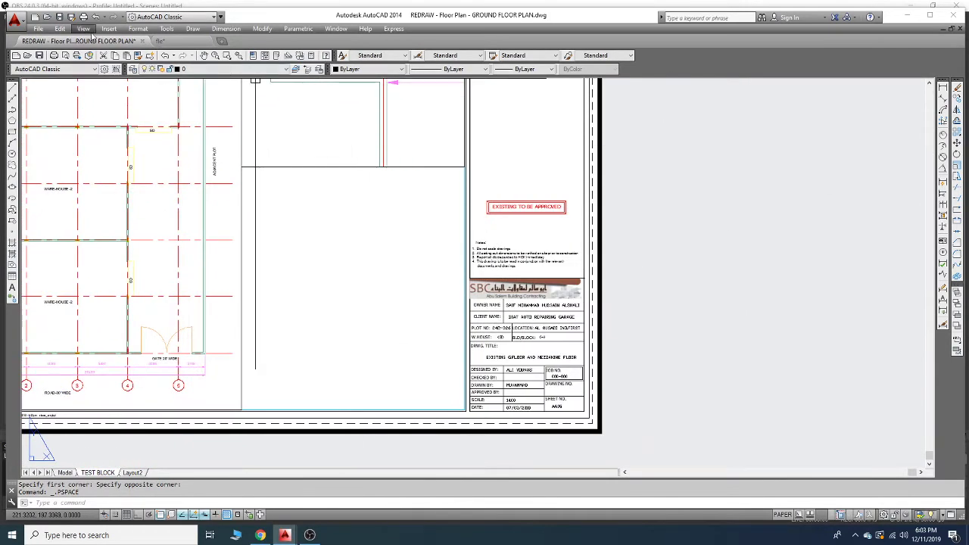
click(84, 31)
mouse_move(128, 180)
click(233, 203)
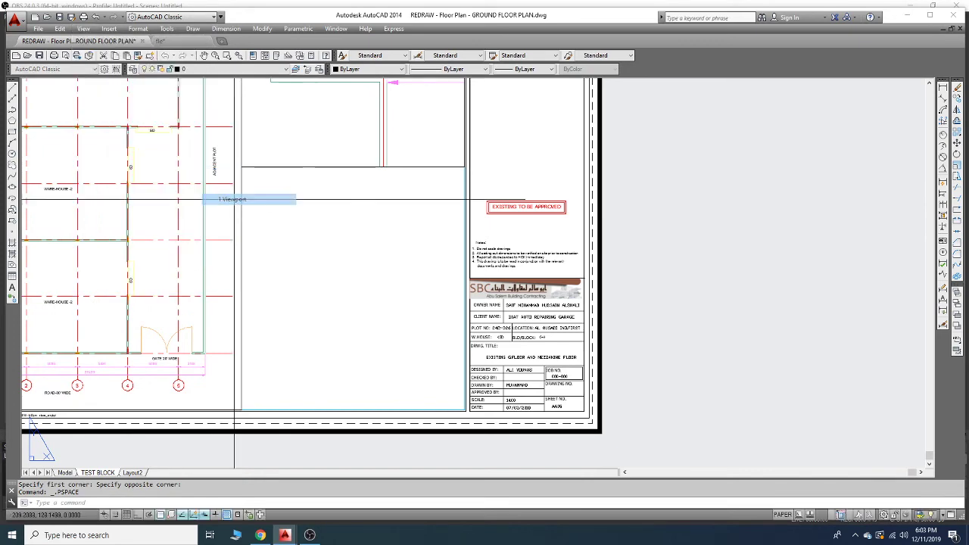
click(238, 166)
scroll(448, 421, up, 3)
scroll(496, 375, up, 4)
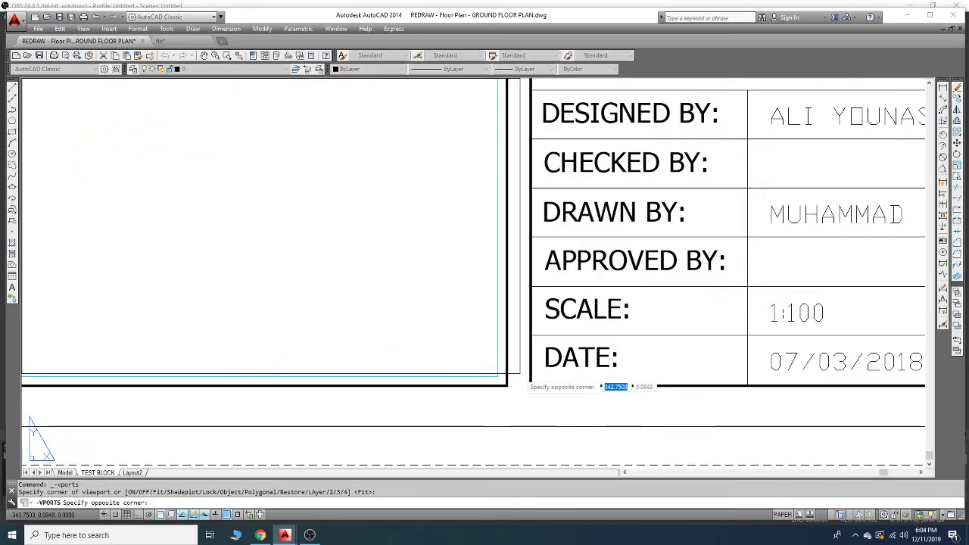
click(497, 377)
scroll(506, 186, down, 5)
- Zoom the lower viewport onto the GATE 20' WIDE between grids 4 and 5
double_click(506, 186)
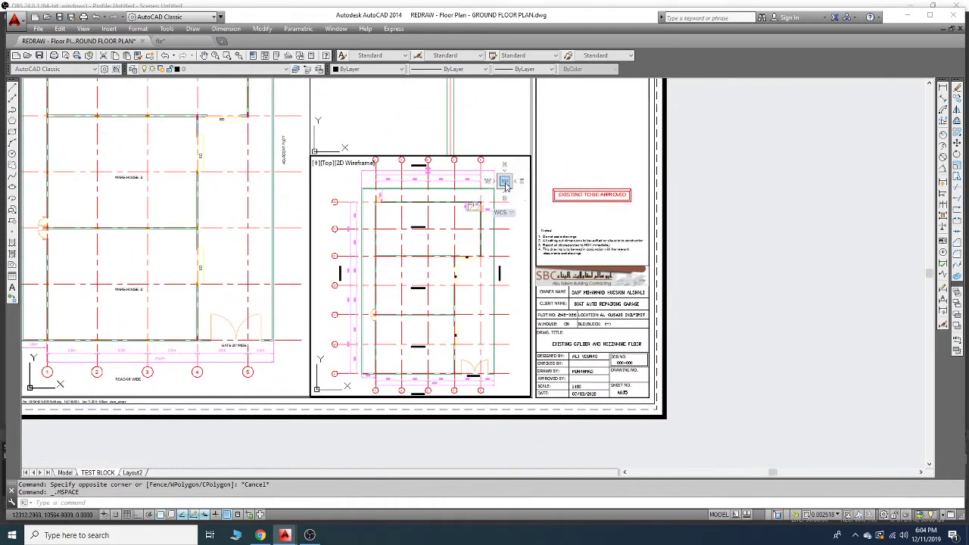
scroll(465, 324, up, 5)
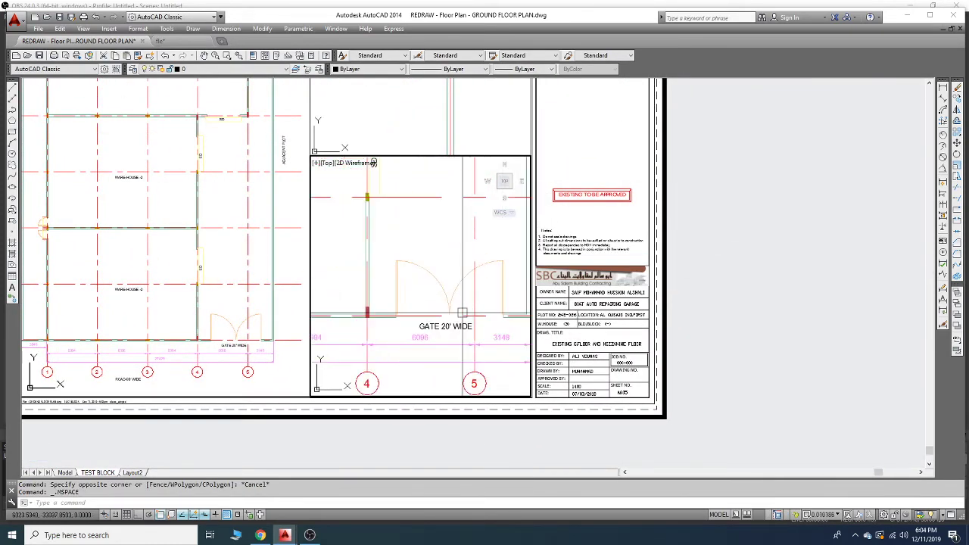
click(232, 58)
click(368, 252)
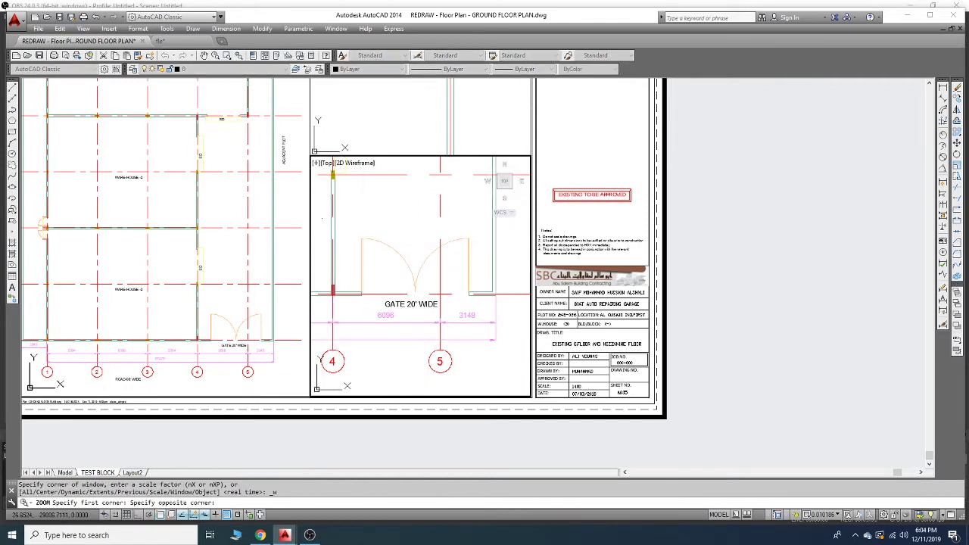
click(503, 331)
- Leave the gate viewport and pan the TEST BLOCK sheet back into full view
double_click(704, 201)
middle_drag(705, 199, 667, 261)
scroll(667, 261, down, 4)
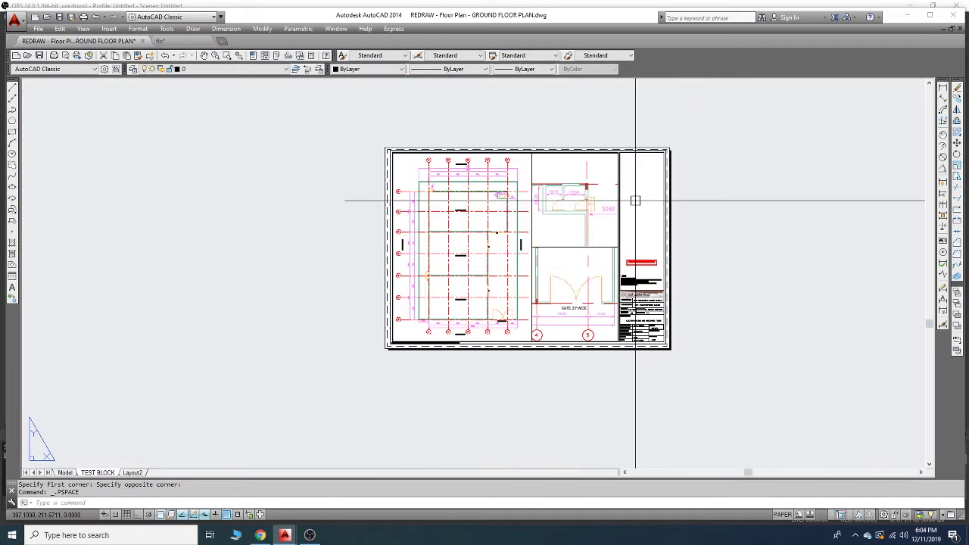
middle_drag(612, 199, 474, 223)
scroll(477, 269, up, 3)
scroll(437, 222, down, 3)
scroll(438, 221, up, 5)
scroll(413, 231, down, 6)
click(417, 227)
scroll(424, 219, up, 2)
key(Escape)
scroll(368, 231, up, 2)
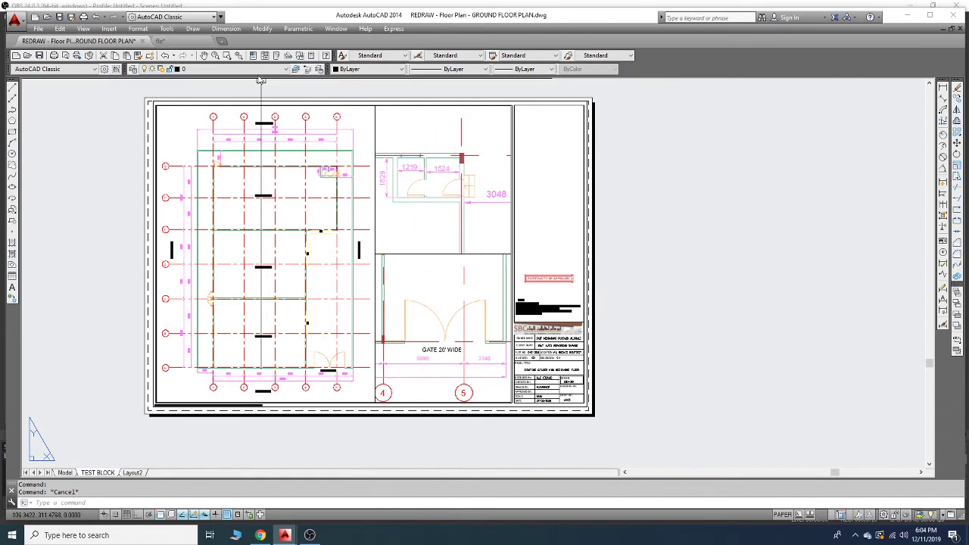
- Create a new frozen layer named BLOCK FRAM and close the Layer Properties Manager
click(220, 70)
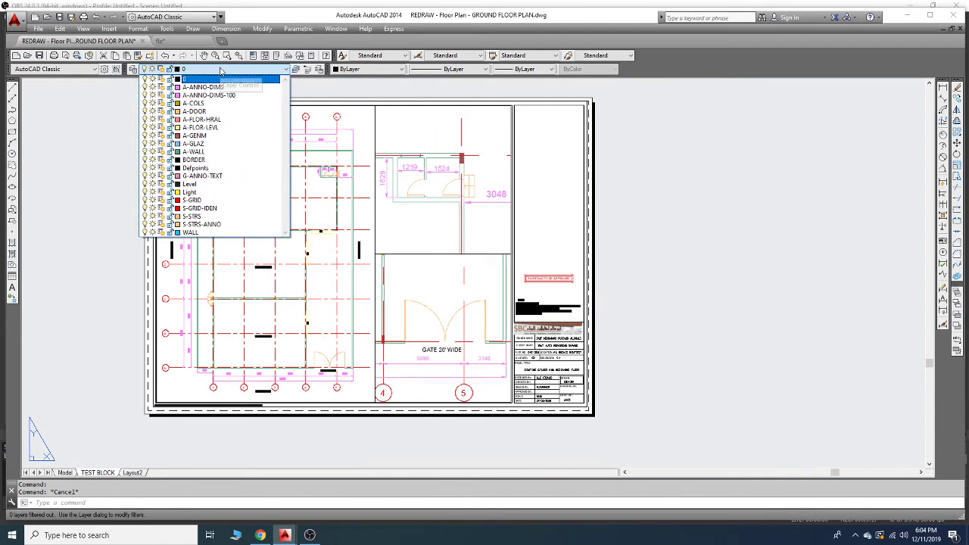
click(221, 70)
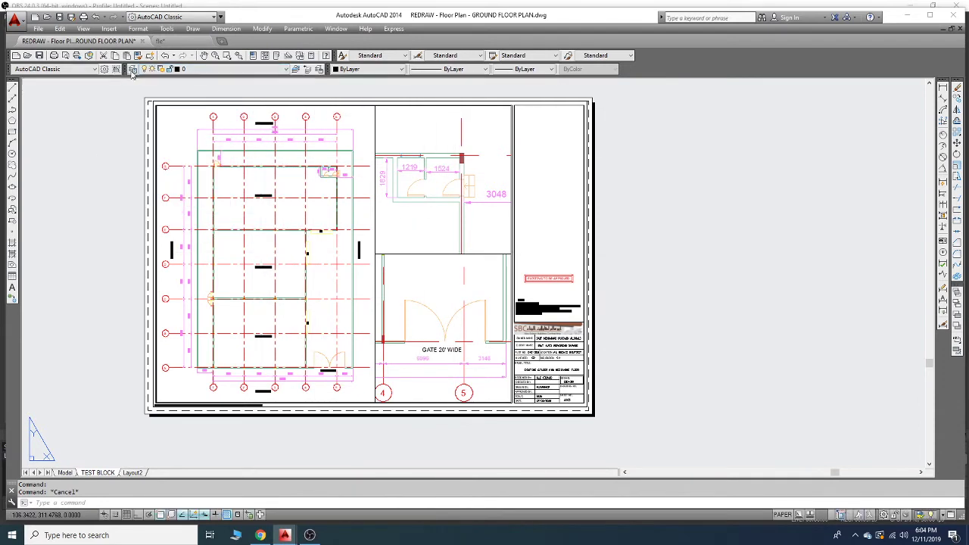
click(132, 68)
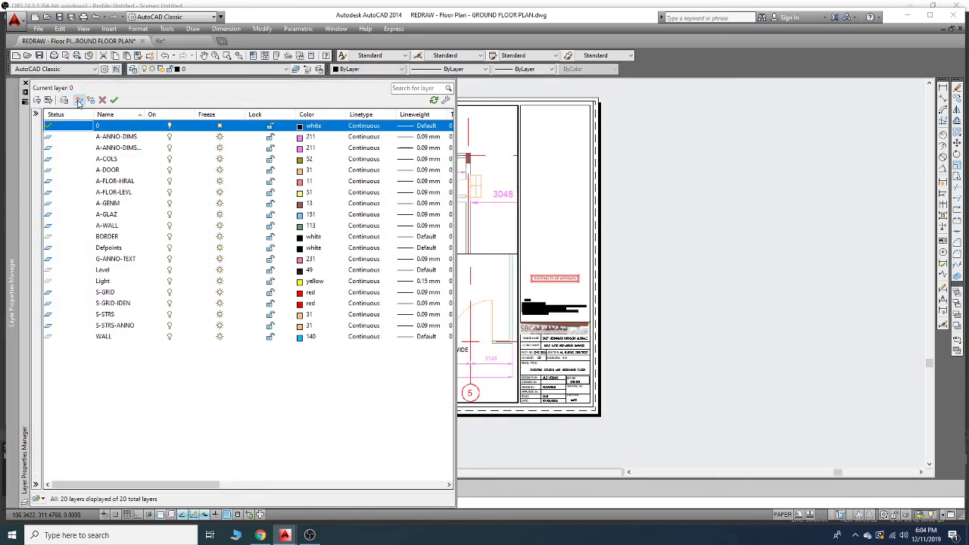
click(78, 101)
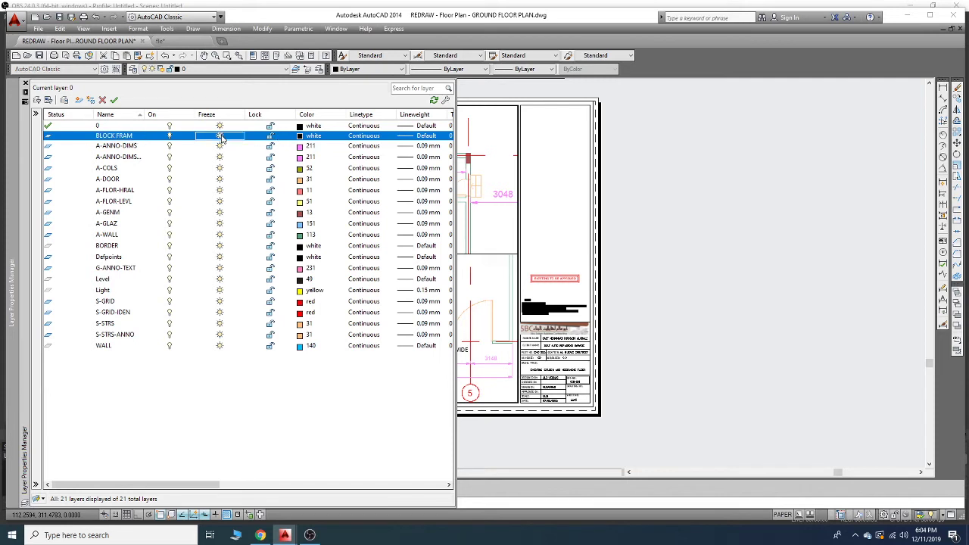
click(114, 102)
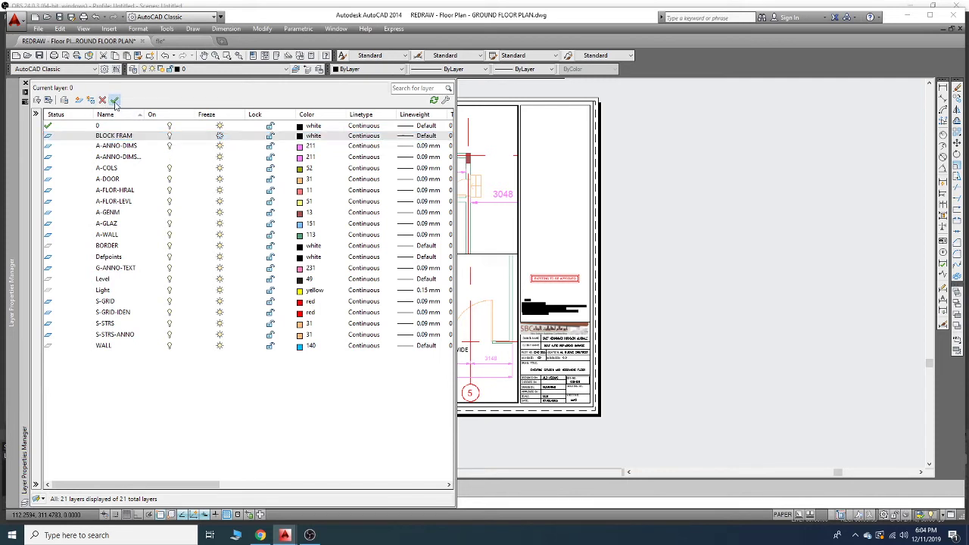
click(550, 292)
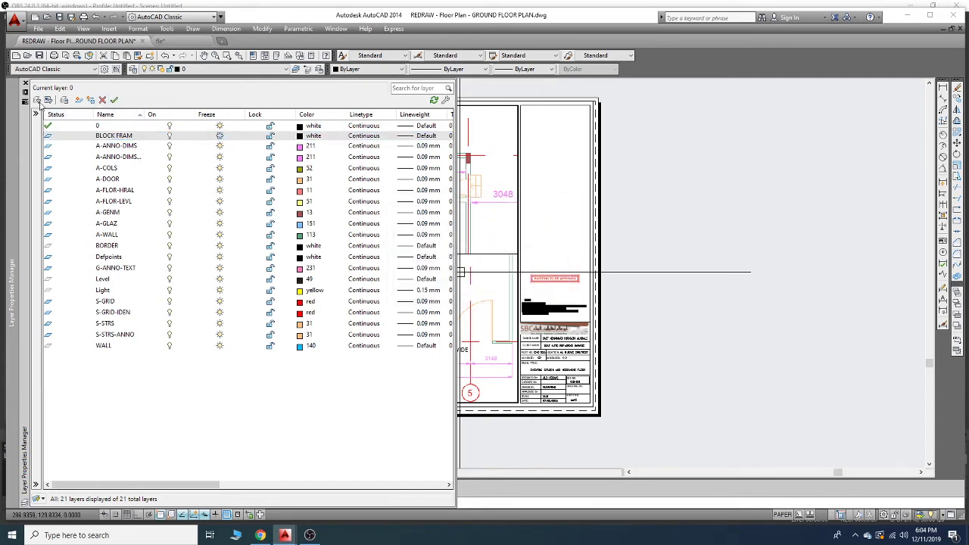
click(25, 83)
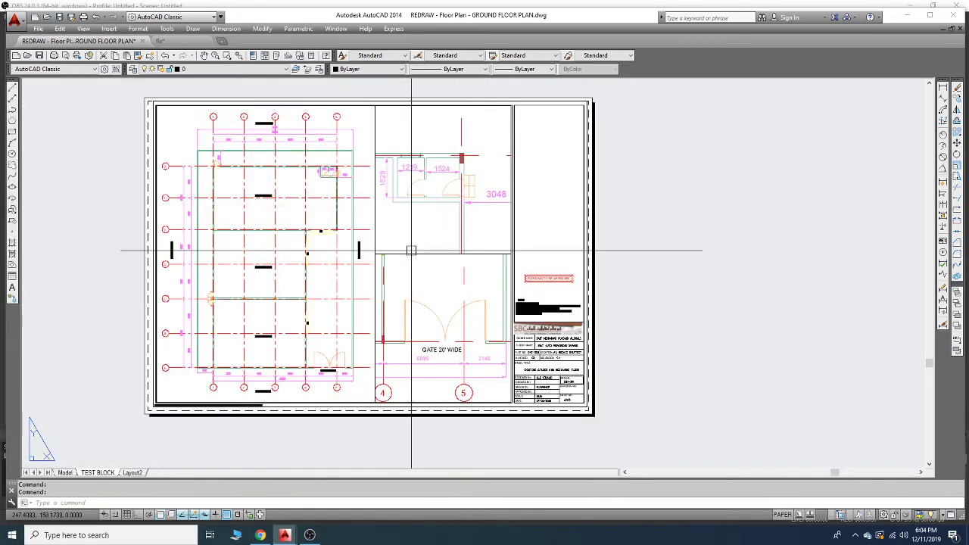
- Move the gate and doorway detail viewports onto the frozen BLOCK FRAM layer
click(411, 253)
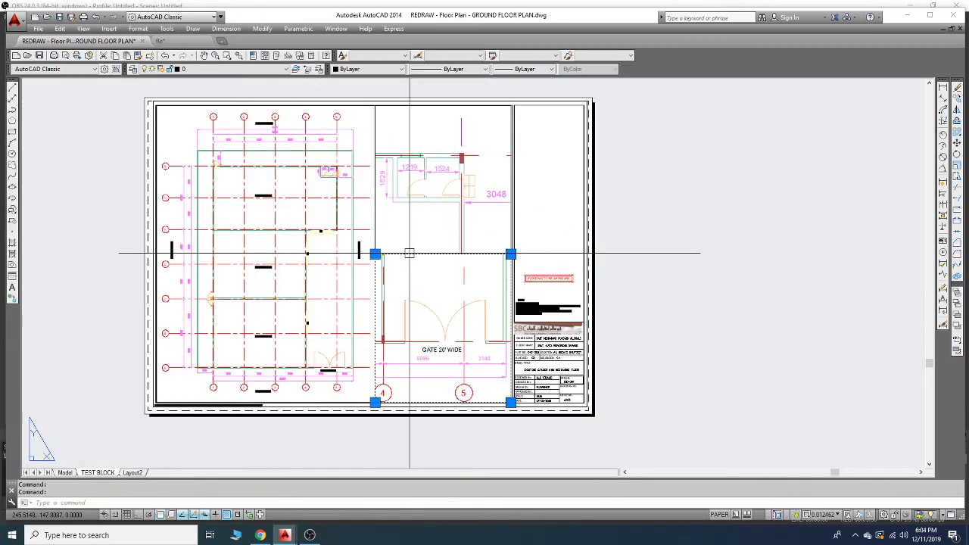
click(378, 130)
middle_drag(375, 402, 382, 397)
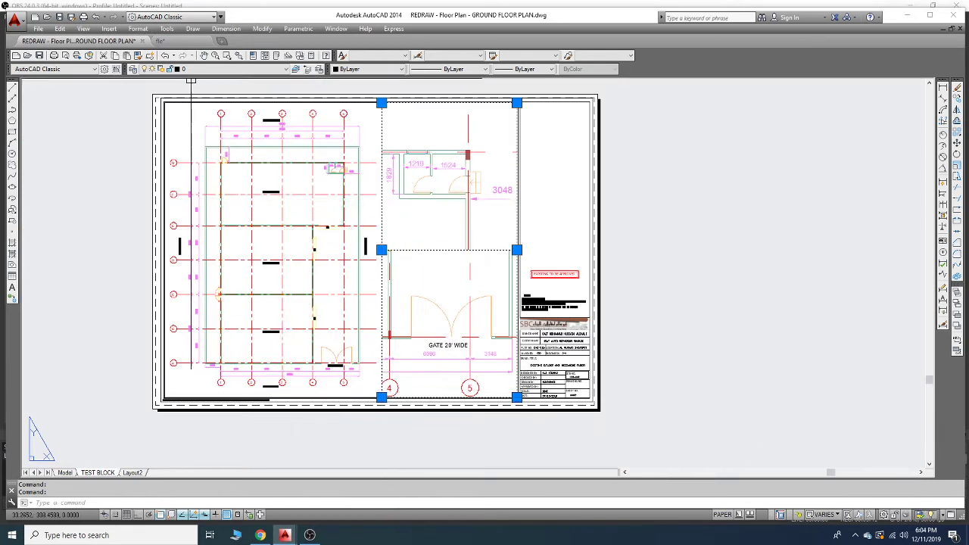
scroll(166, 100, up, 10)
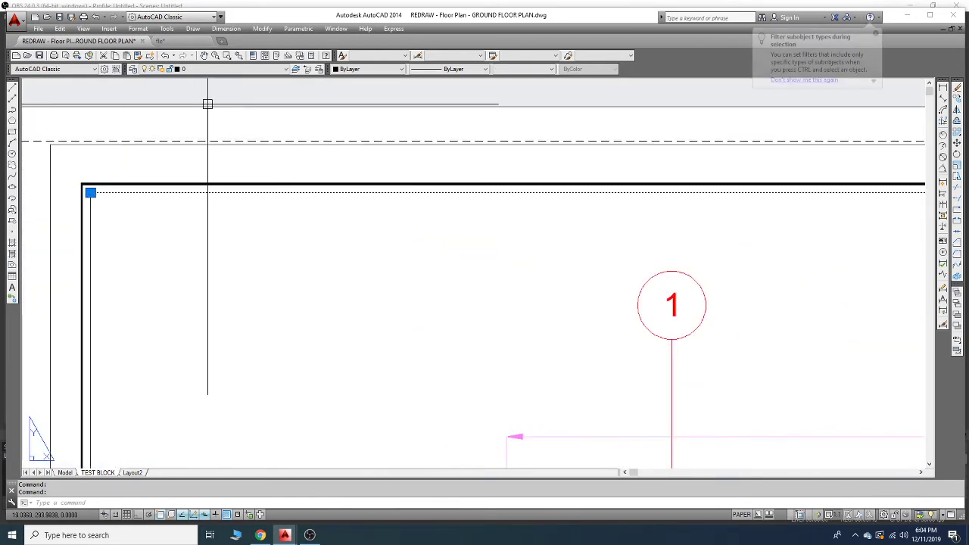
scroll(197, 140, down, 2)
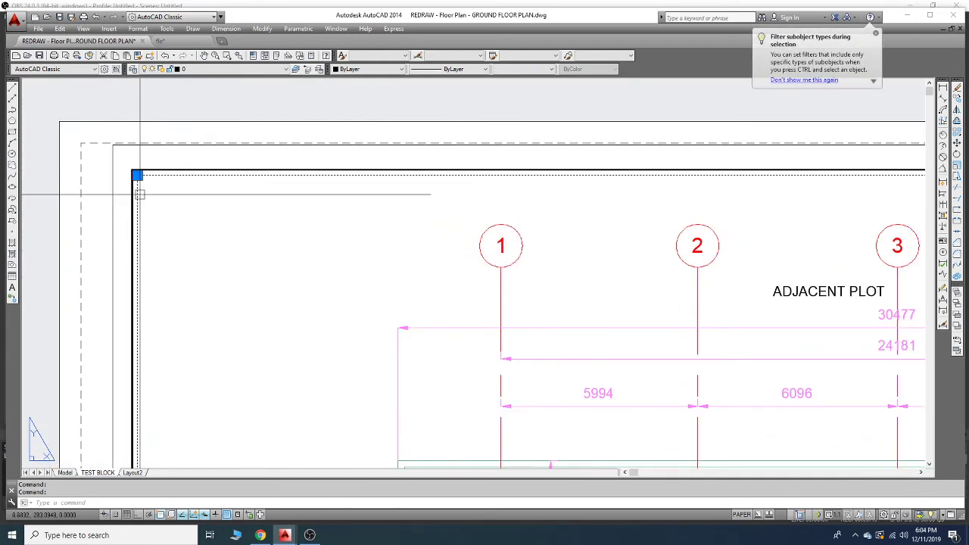
click(244, 70)
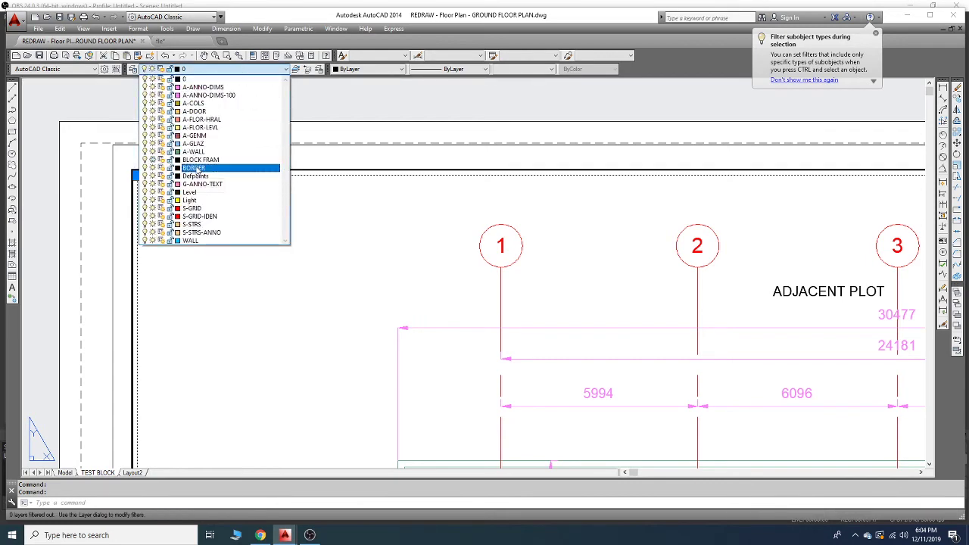
click(198, 161)
click(532, 291)
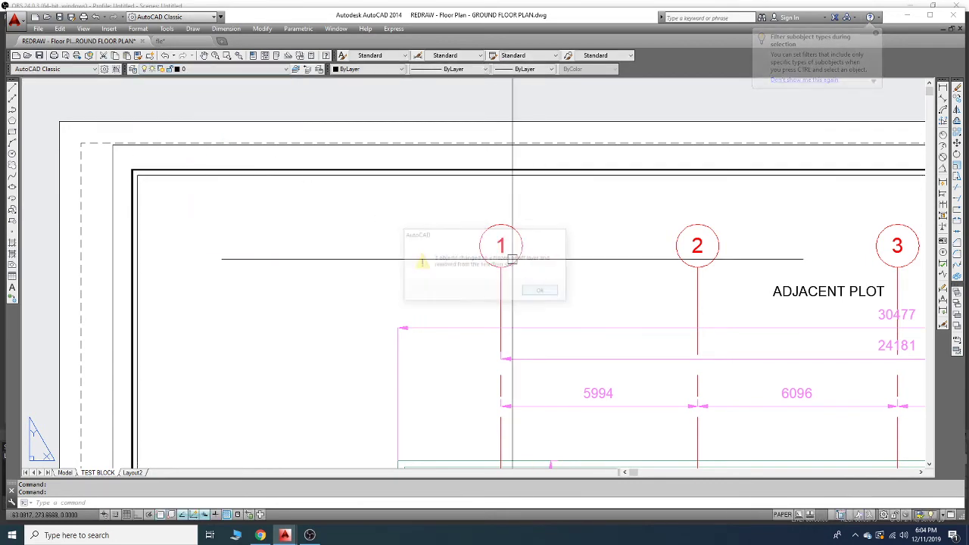
scroll(465, 209, down, 6)
scroll(506, 223, up, 1)
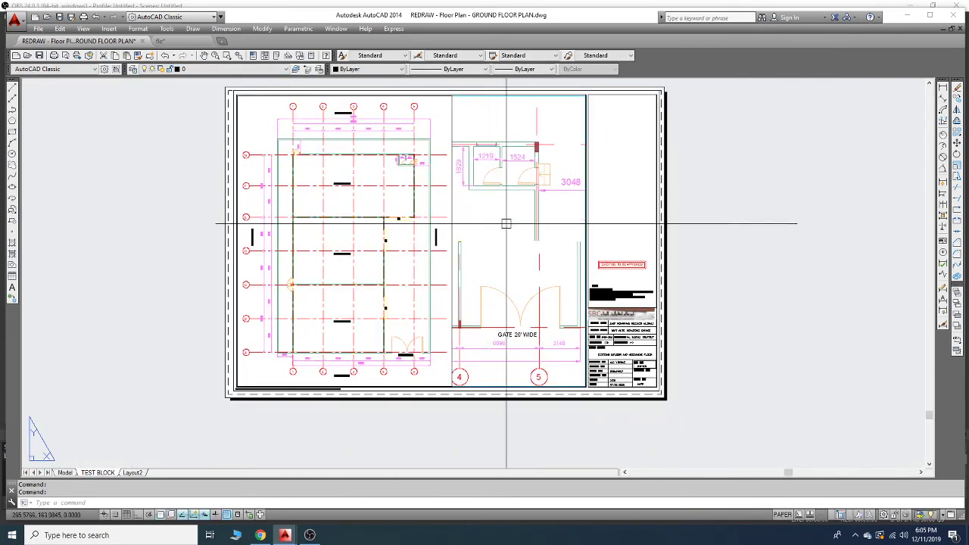
- Put the large floor-plan viewport on BLOCK FRAM too, hiding its frame
click(452, 206)
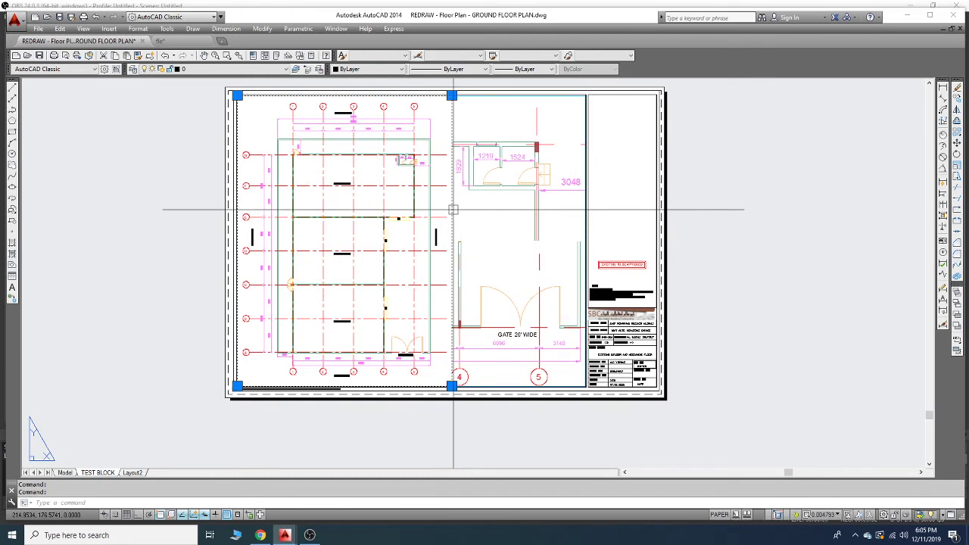
click(226, 70)
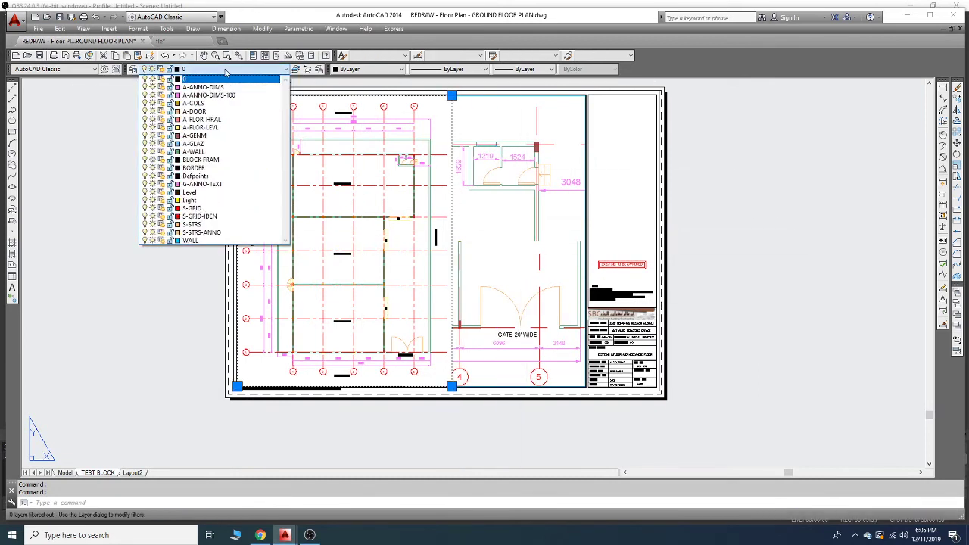
click(199, 160)
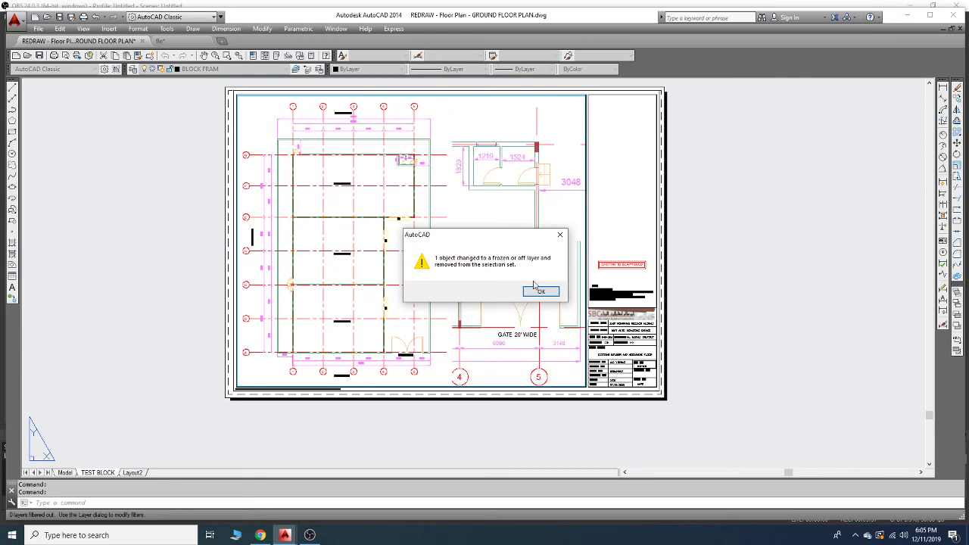
click(539, 292)
scroll(483, 149, up, 4)
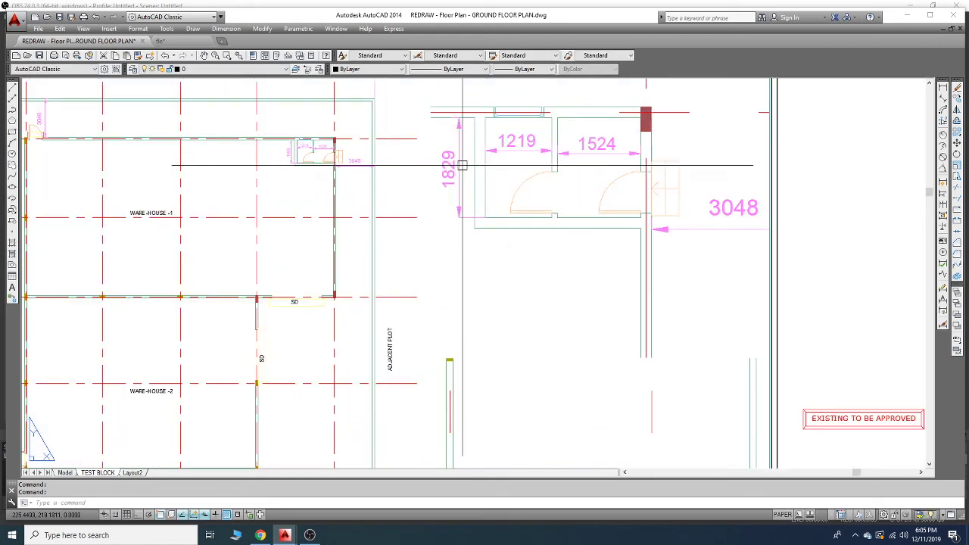
scroll(484, 149, down, 5)
middle_drag(493, 244, 558, 331)
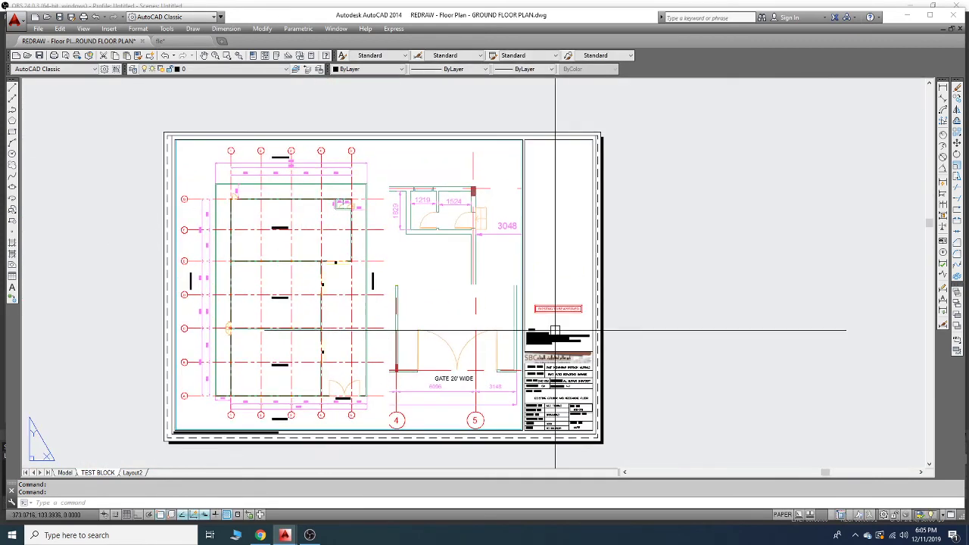
key(ctrl+p)
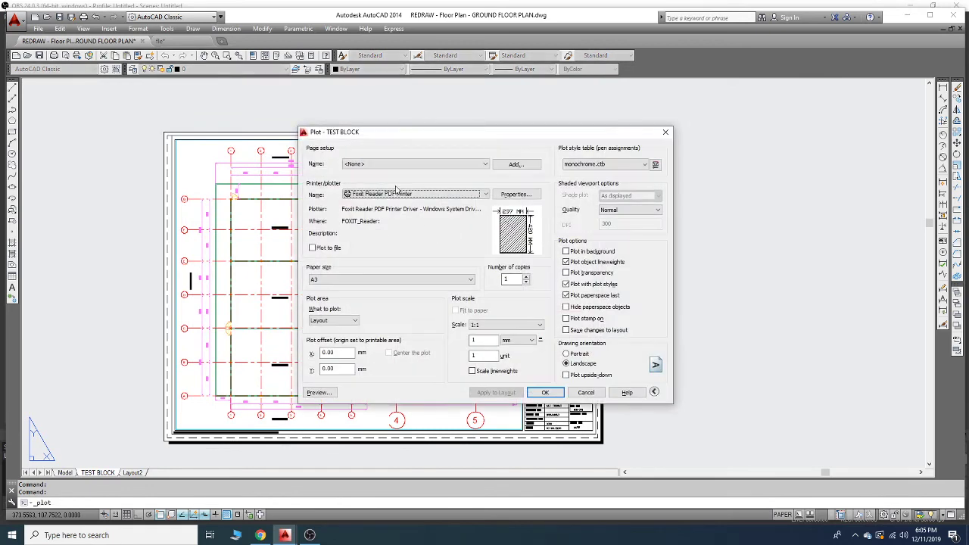
click(384, 164)
click(383, 180)
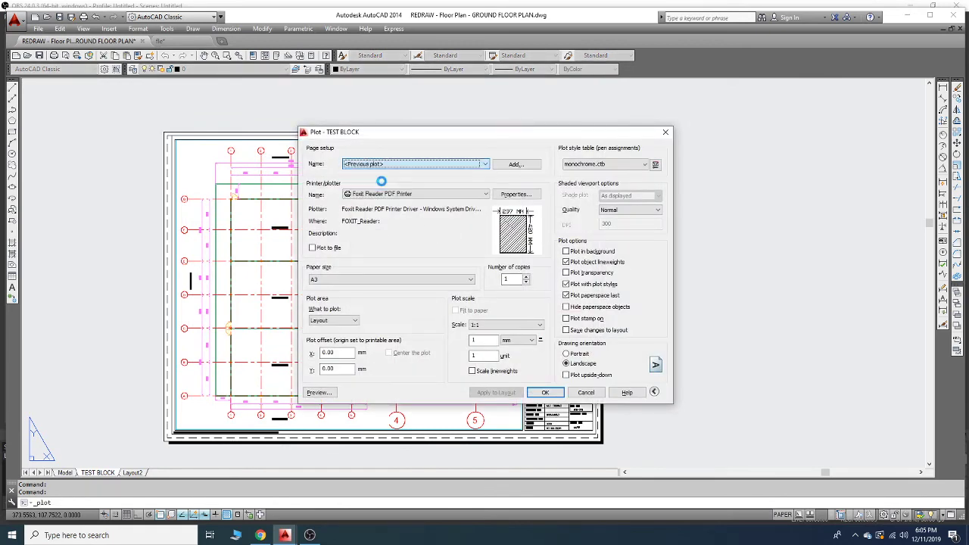
click(319, 393)
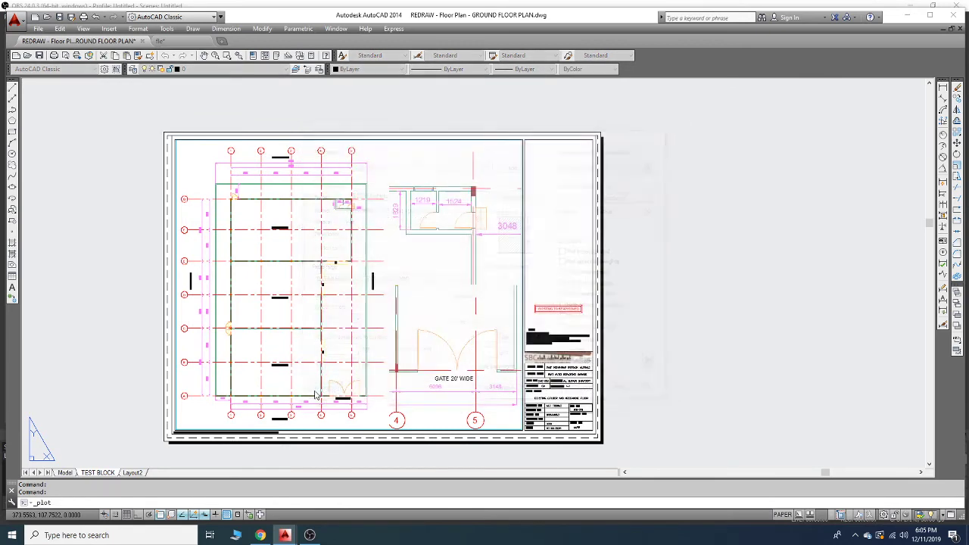
scroll(389, 219, up, 5)
scroll(390, 219, down, 5)
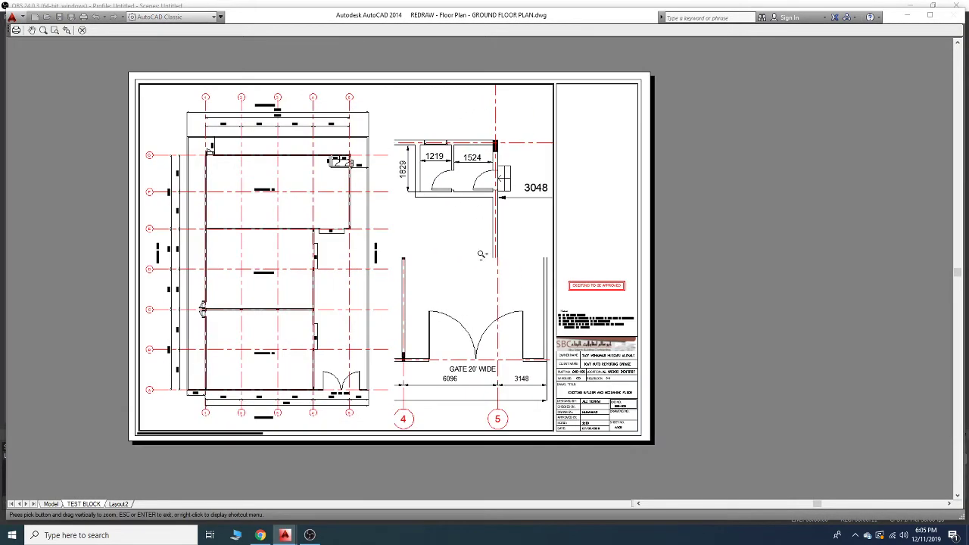
scroll(474, 275, up, 3)
scroll(474, 275, down, 4)
scroll(337, 127, up, 5)
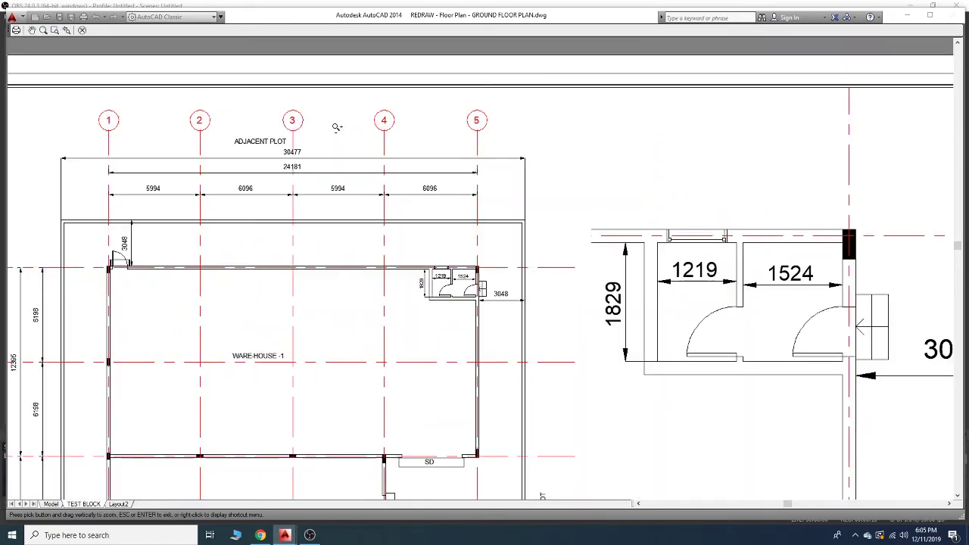
scroll(337, 126, down, 5)
scroll(303, 238, up, 5)
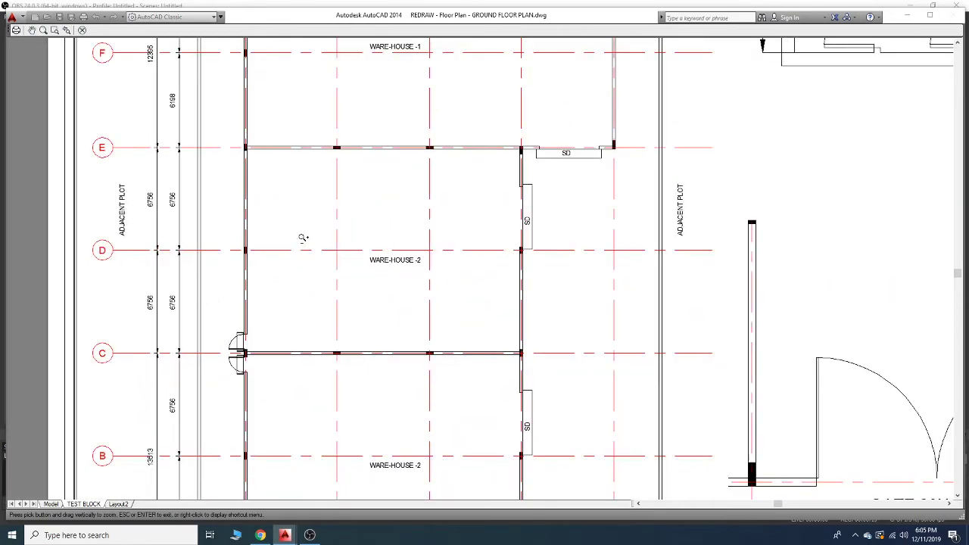
scroll(303, 238, down, 5)
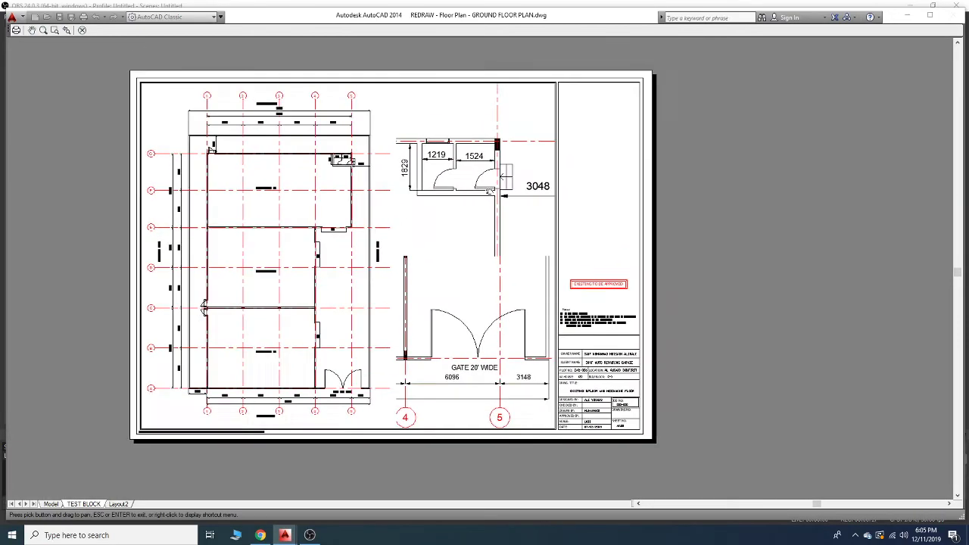
scroll(442, 212, up, 5)
scroll(442, 212, down, 5)
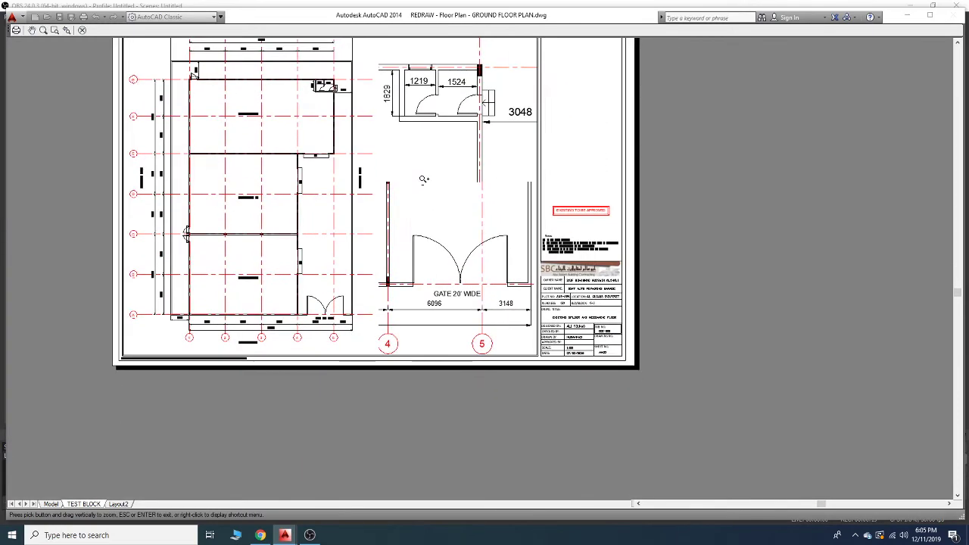
scroll(455, 270, up, 2)
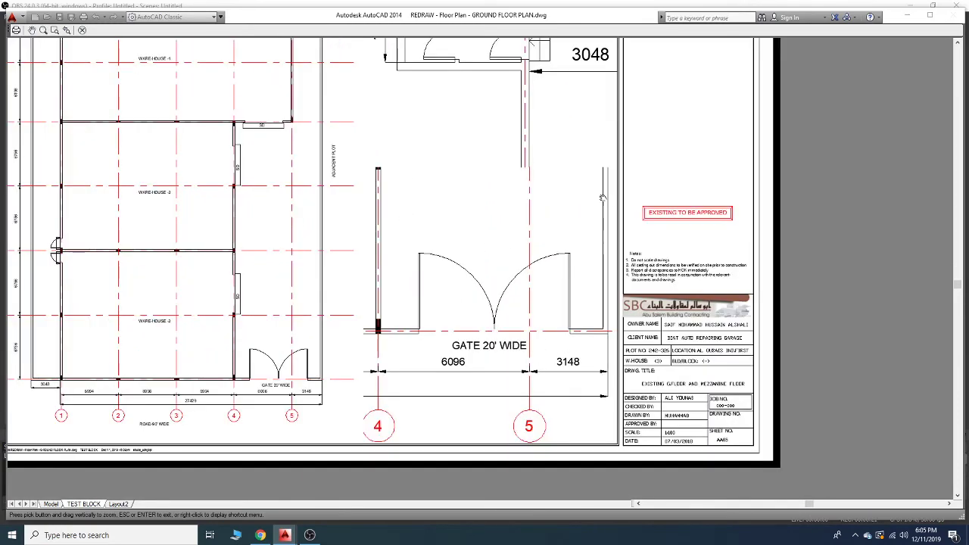
scroll(537, 353, down, 5)
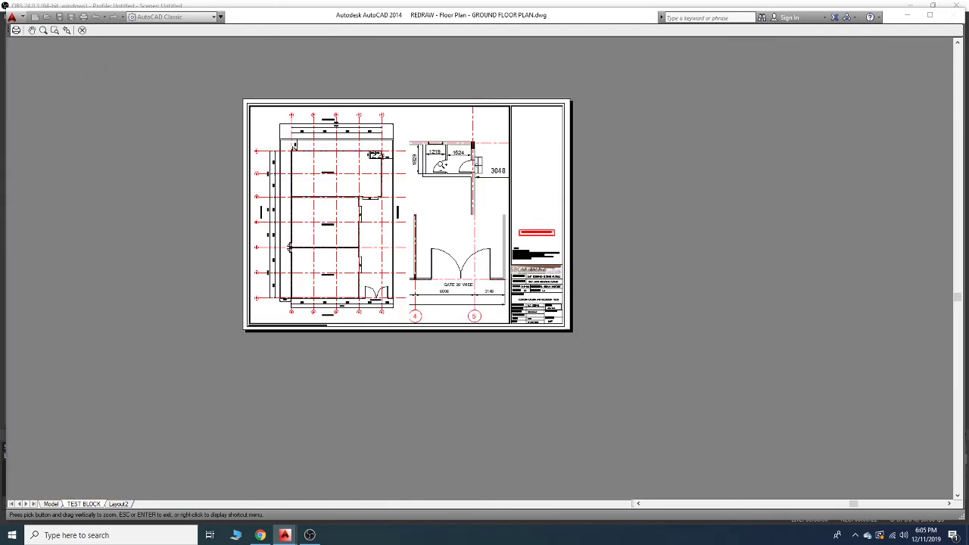
scroll(441, 155, up, 2)
scroll(442, 155, up, 1)
scroll(441, 155, down, 1)
middle_drag(345, 161, 385, 156)
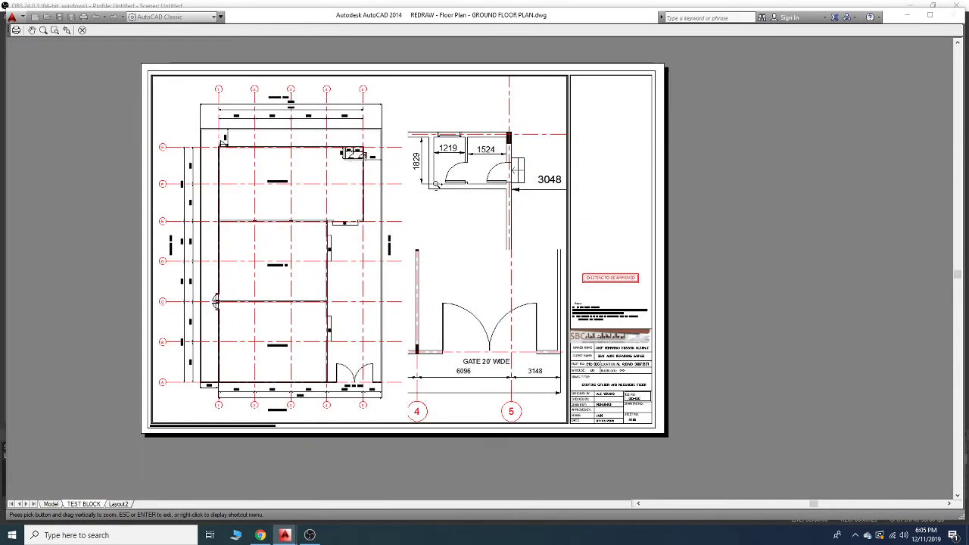
scroll(436, 183, down, 1)
key(Escape)
key(Escape)
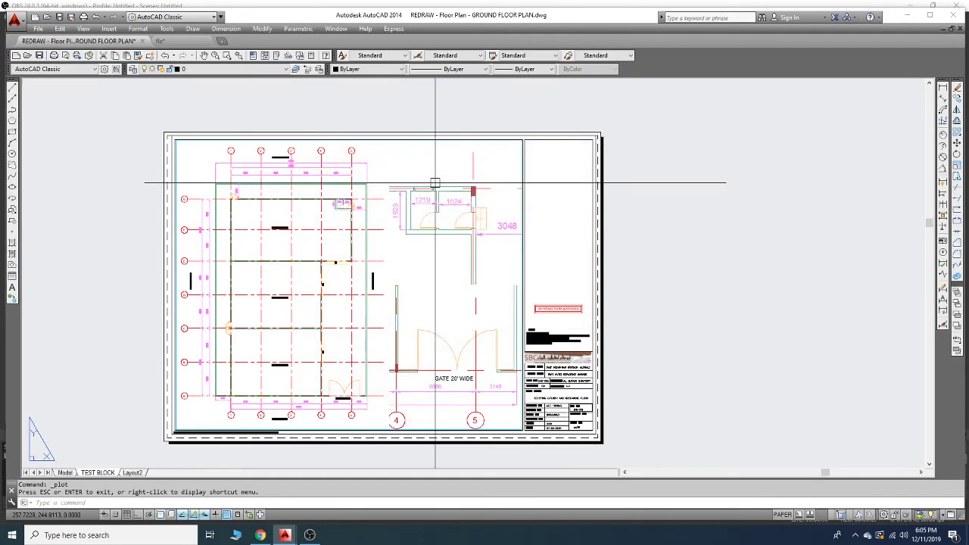
scroll(413, 206, up, 4)
scroll(414, 206, down, 2)
scroll(460, 185, down, 4)
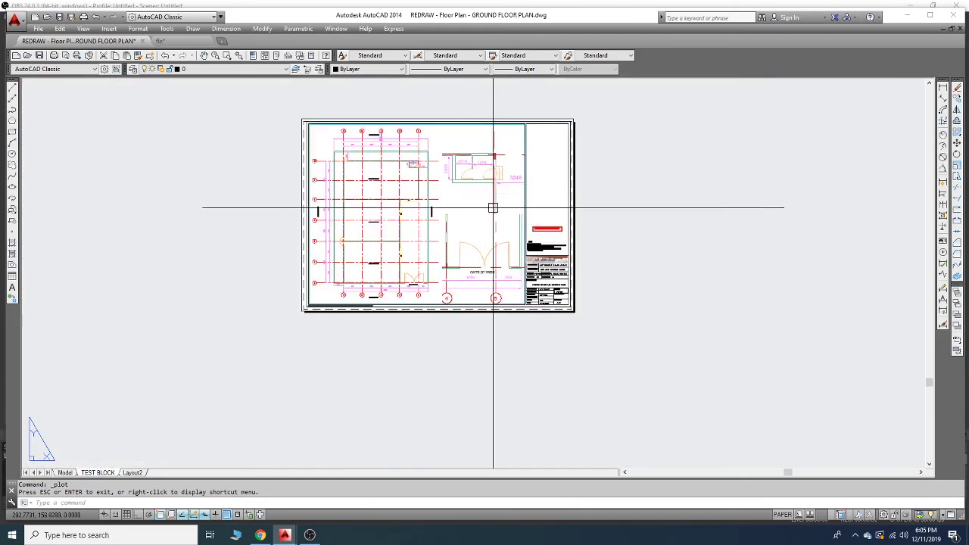
scroll(445, 185, up, 6)
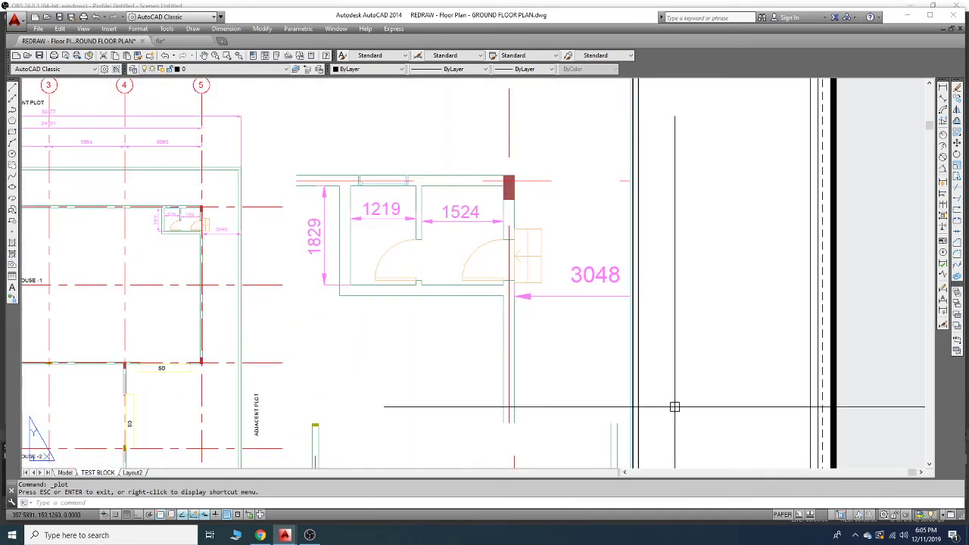